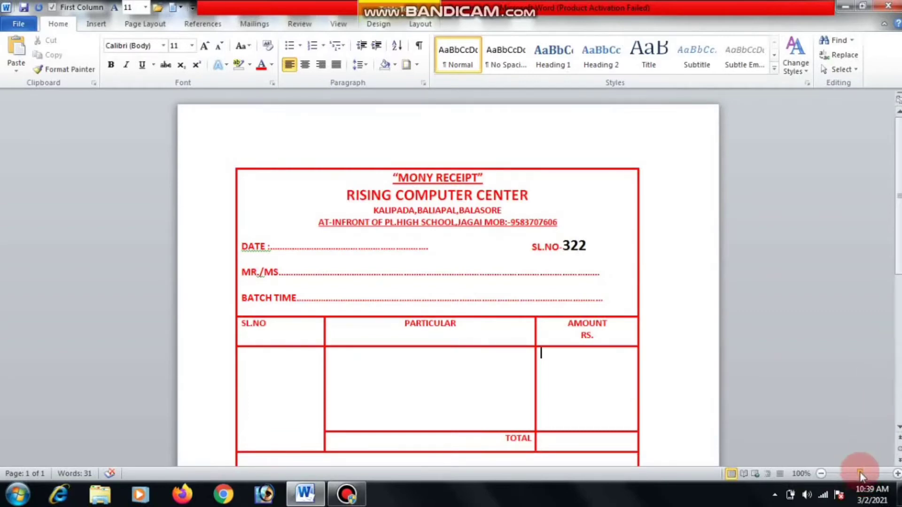
Review the finished receipt at 108% zoom, then close it, saving the changes.
left_click_drag(860, 474, 862, 474)
scroll(436, 282, "down", 4)
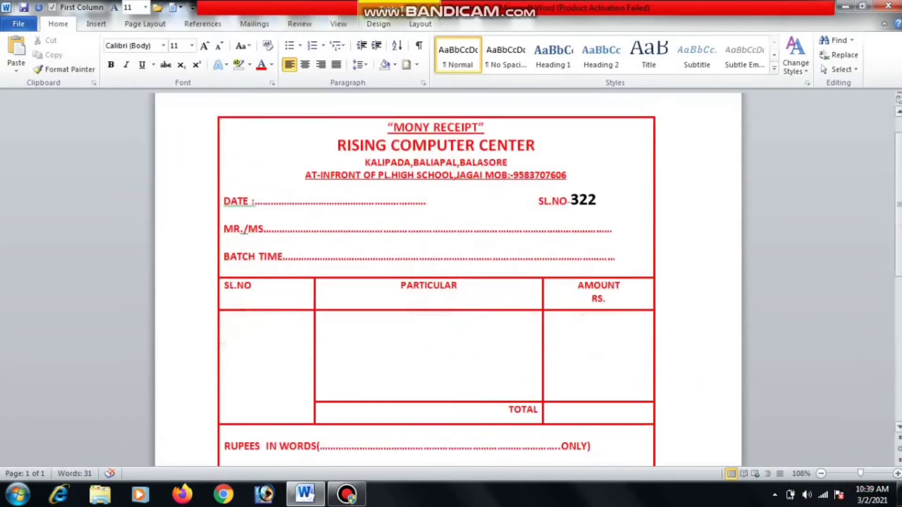
left_click(888, 5)
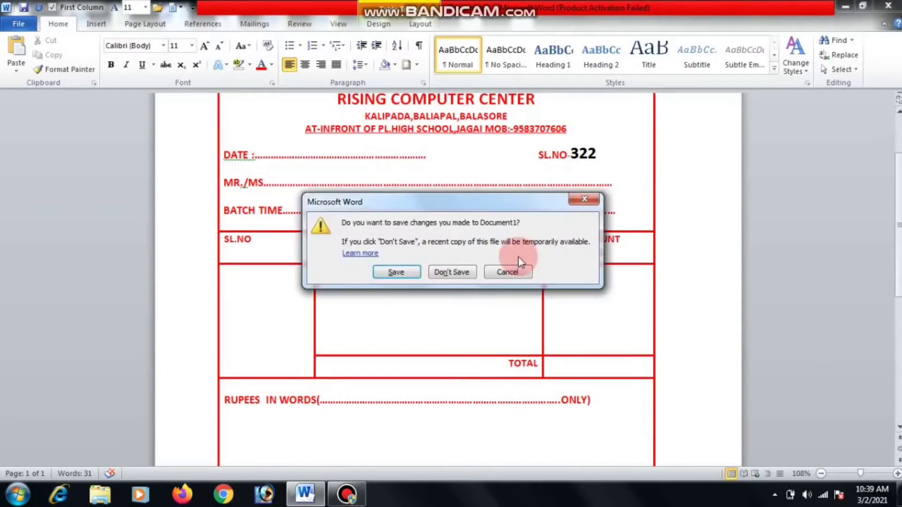
left_click(400, 273)
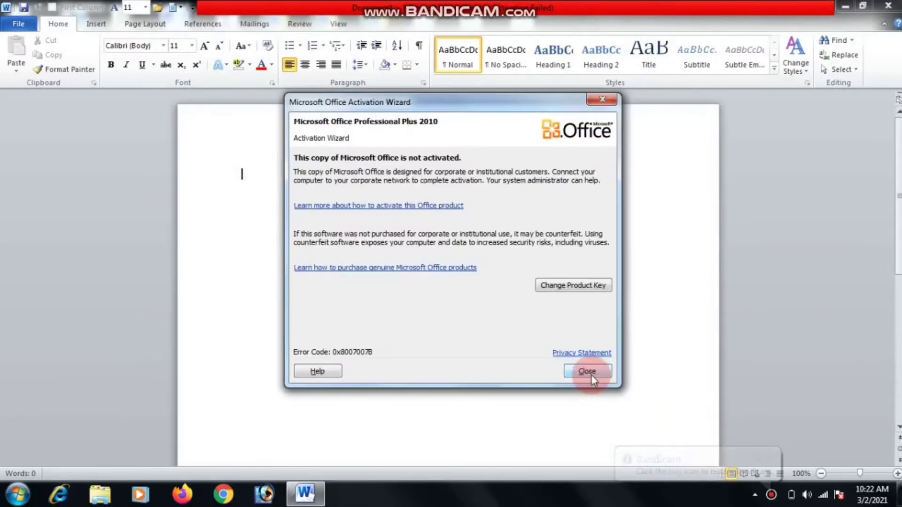
Dismiss the activation notice and insert a 1-column, 5-row table stretched down the page.
left_click(589, 373)
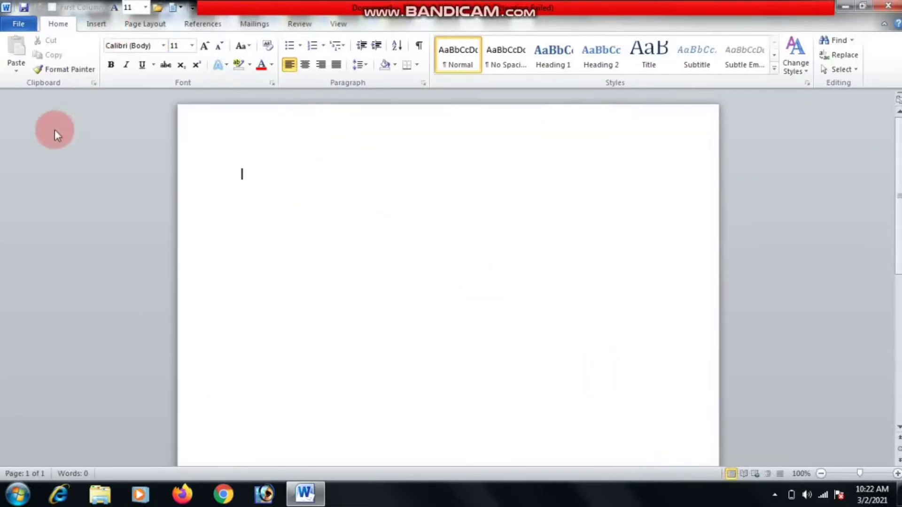
left_click(19, 493)
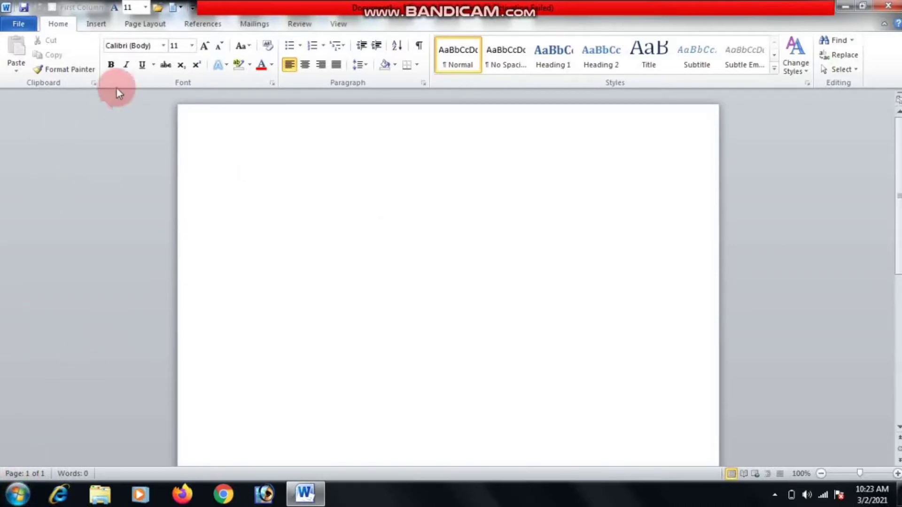
left_click(96, 25)
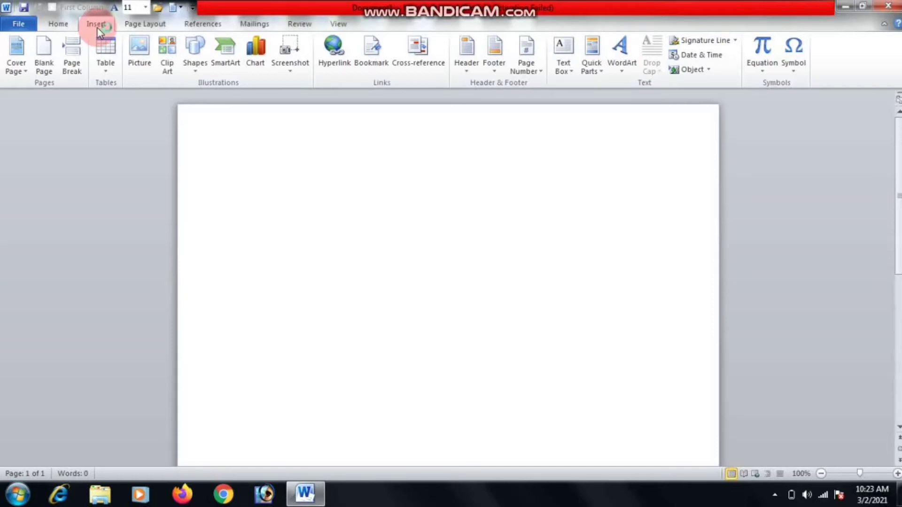
left_click(105, 68)
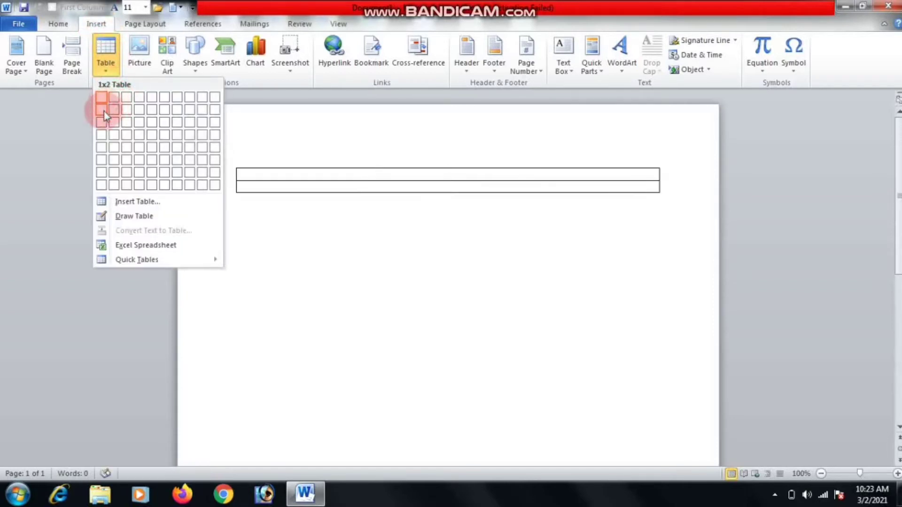
left_click(105, 150)
left_click_drag(660, 231, 638, 429)
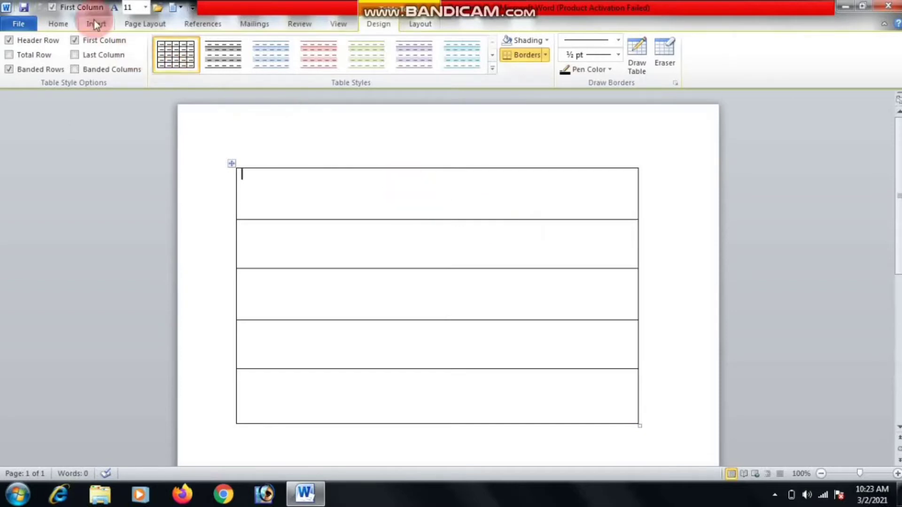
left_click(63, 27)
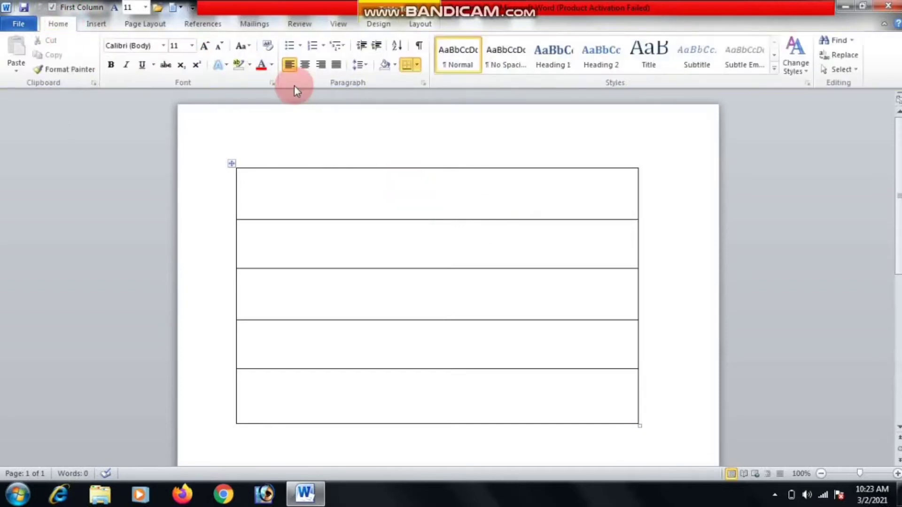
Centre the first cell and type the title "MONY RECEIPT" in quotes.
left_click(308, 66)
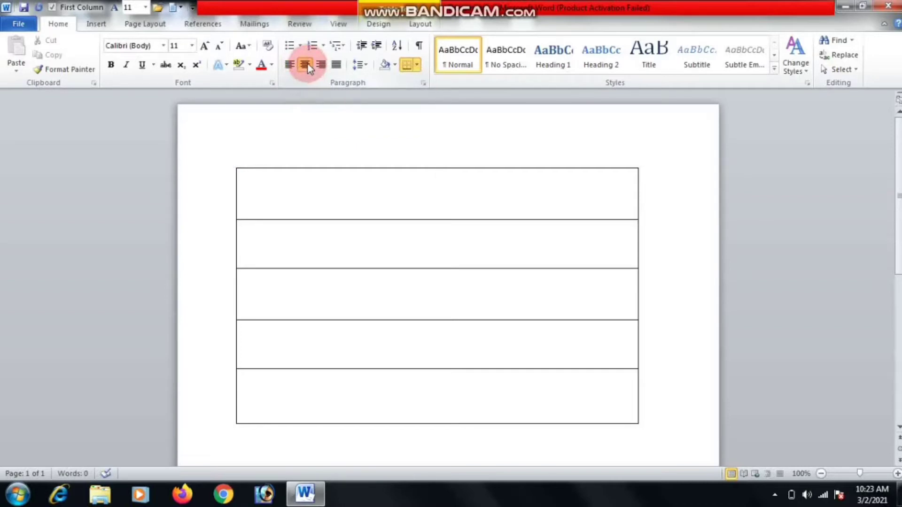
type("Mid")
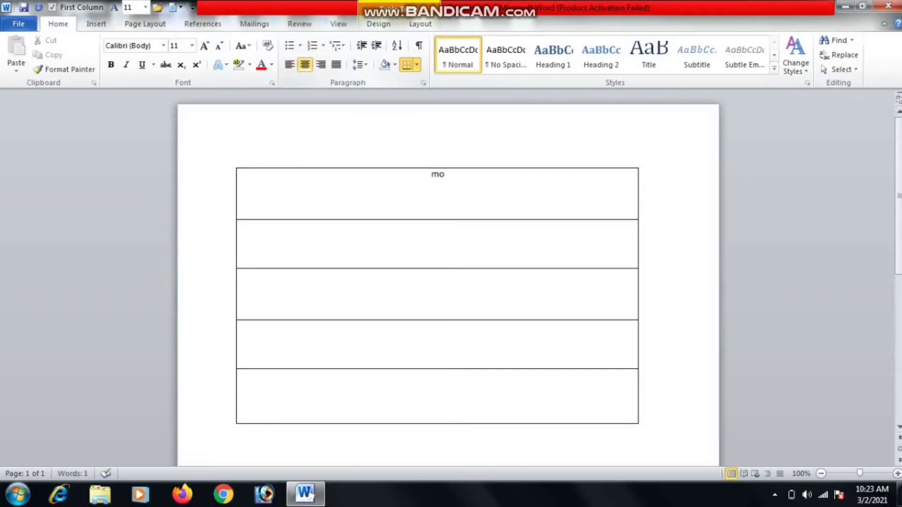
key("BackSpace")
key("BackSpace")
key("BackSpace")
type("MONE")
key("BackSpace")
key("BackSpace")
type("NY RECEIPT")
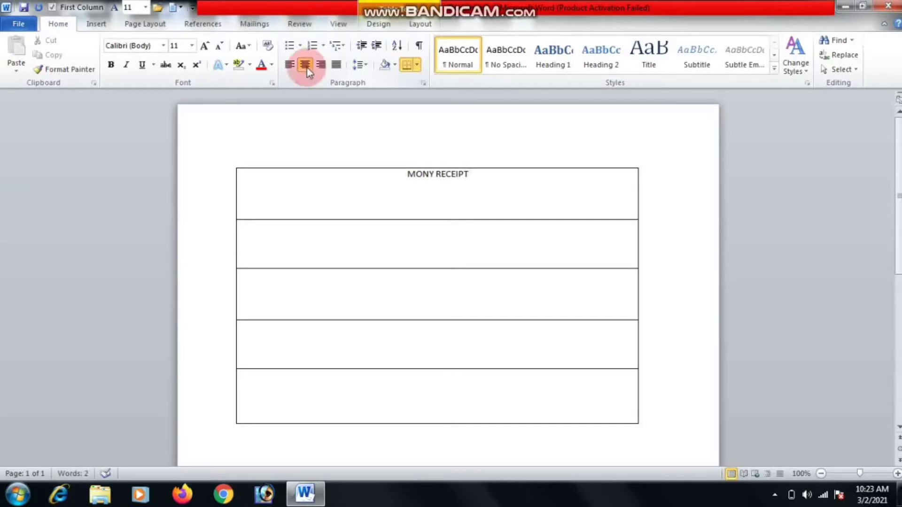
type(";")
key("BackSpace")
type("\"")
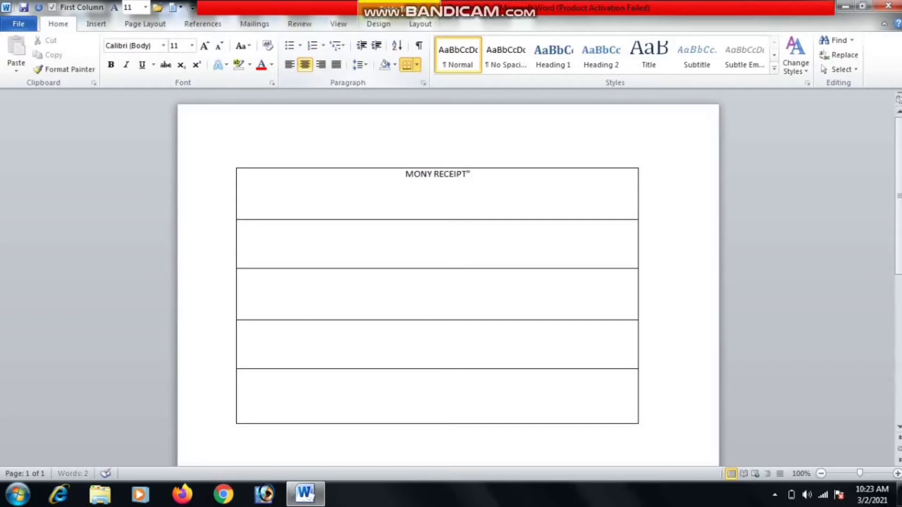
left_click(305, 64)
left_click(404, 176)
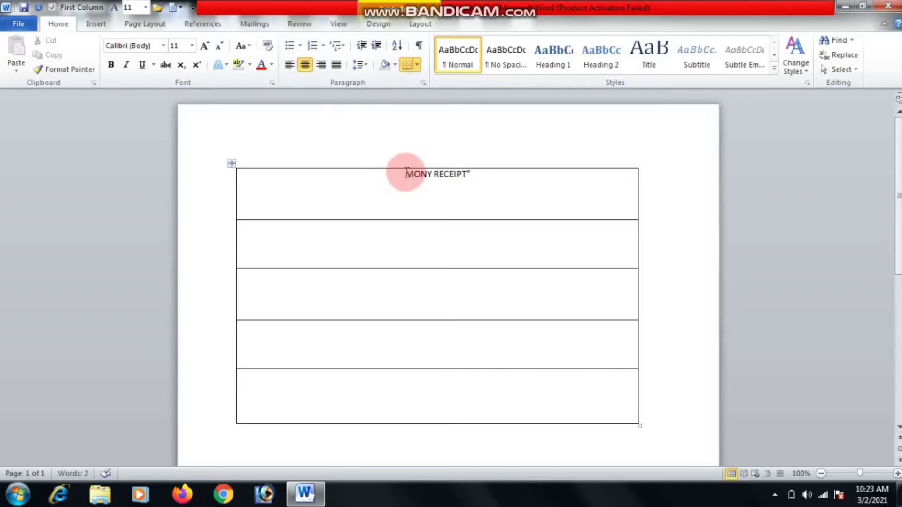
left_click(468, 175)
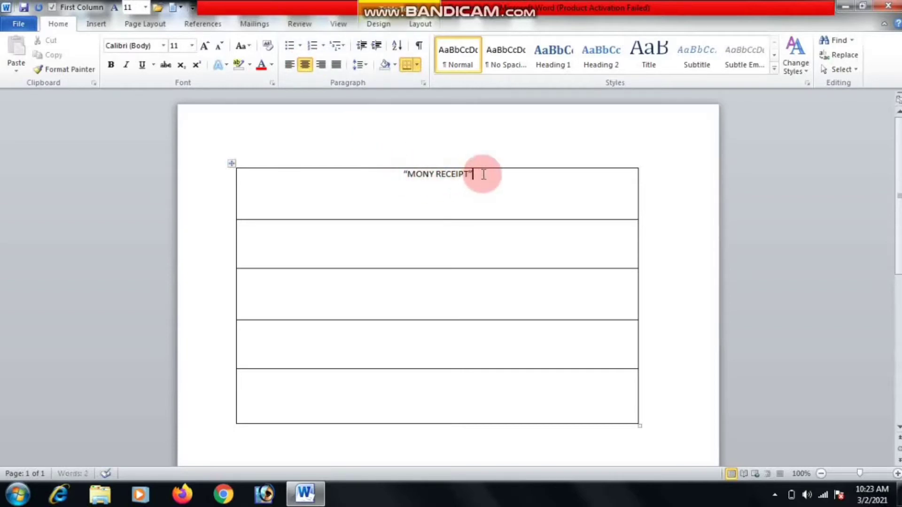
Add the lines RISING COMPUTER CENTER and KALIPADA,BALIAPAL,BALASORE below the title.
key("Return")
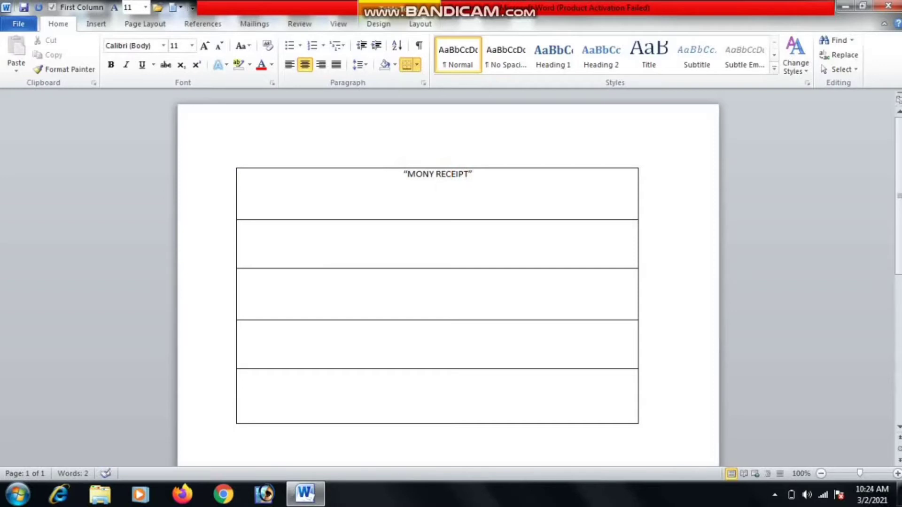
type("RISINGCOM")
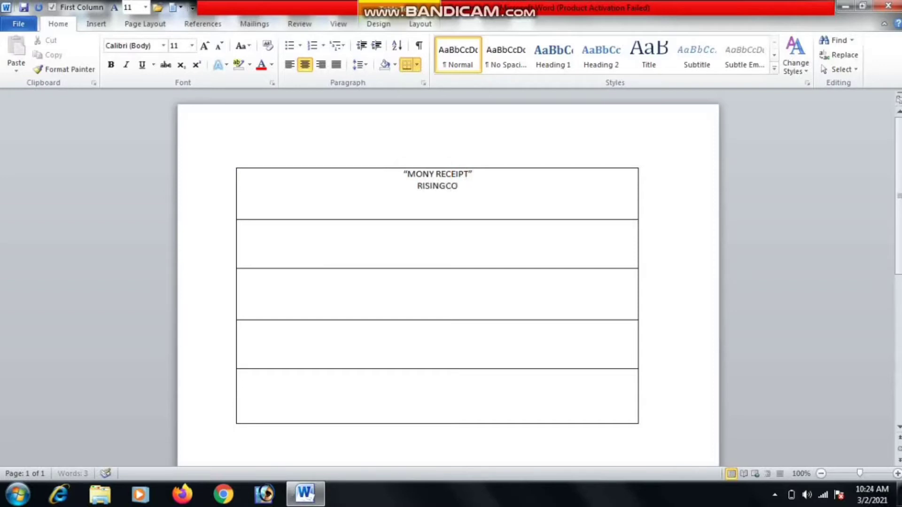
key("BackSpace")
key("BackSpace")
key("BackSpace")
type("COMPU")
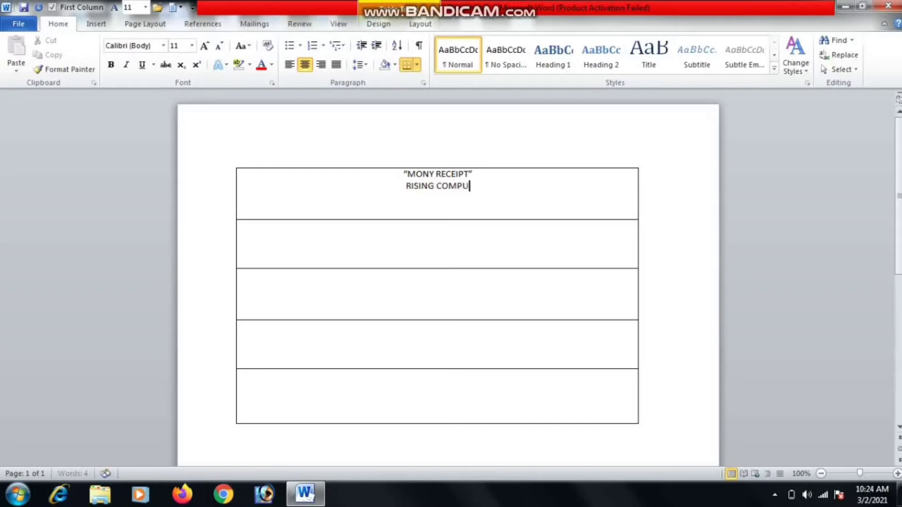
type("TER CENTER")
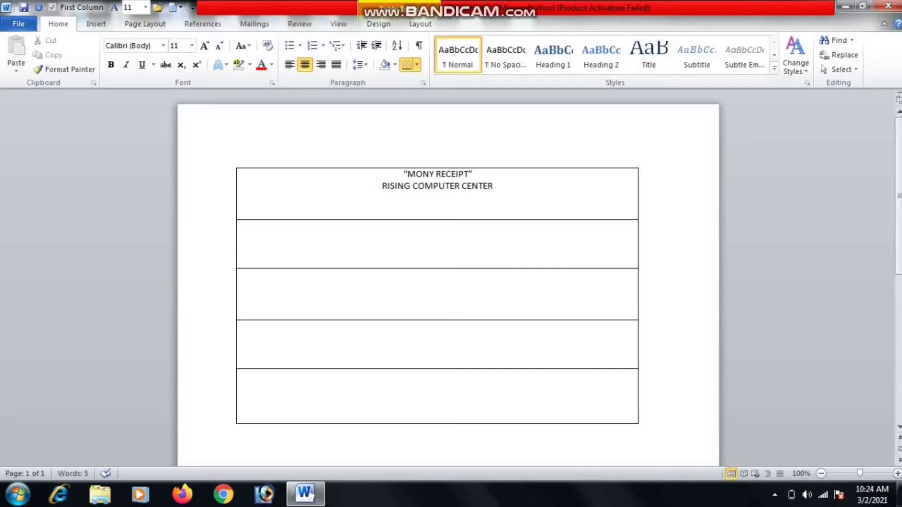
key("Return")
type("KALIPADA,BALIAP")
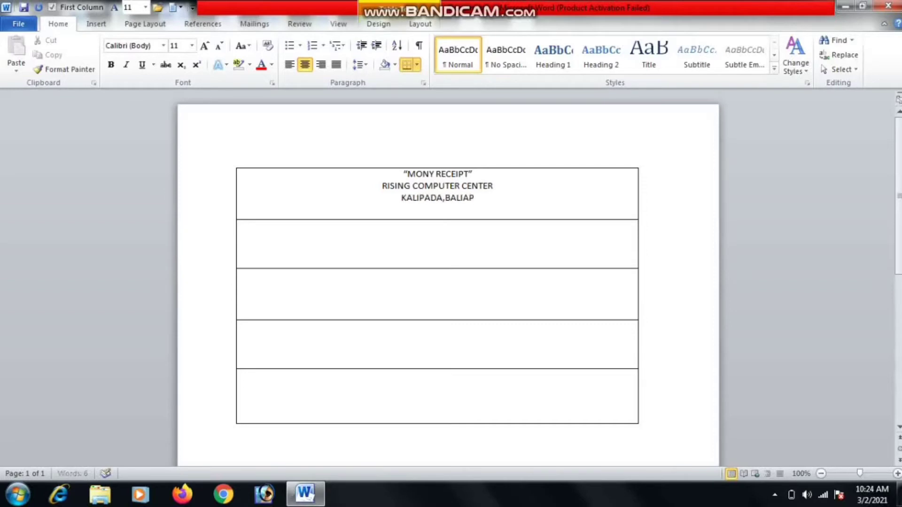
type("AL,BALA")
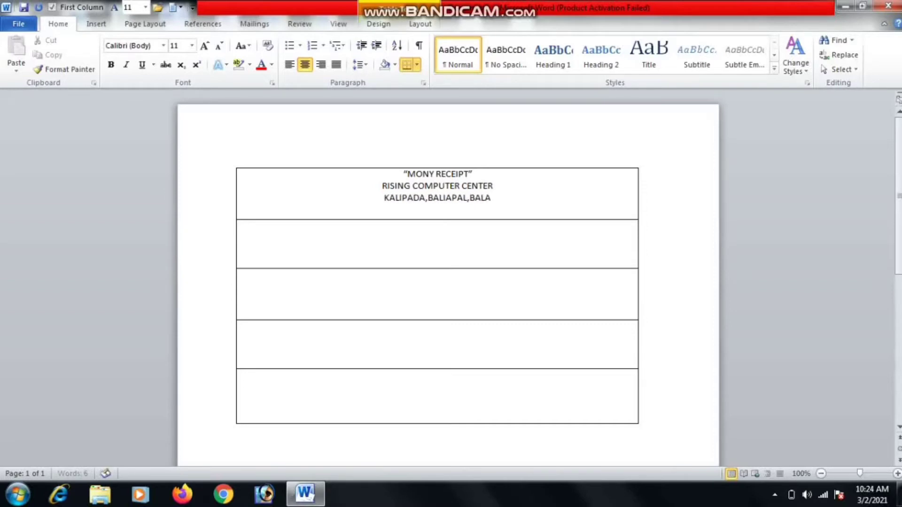
type("SORE")
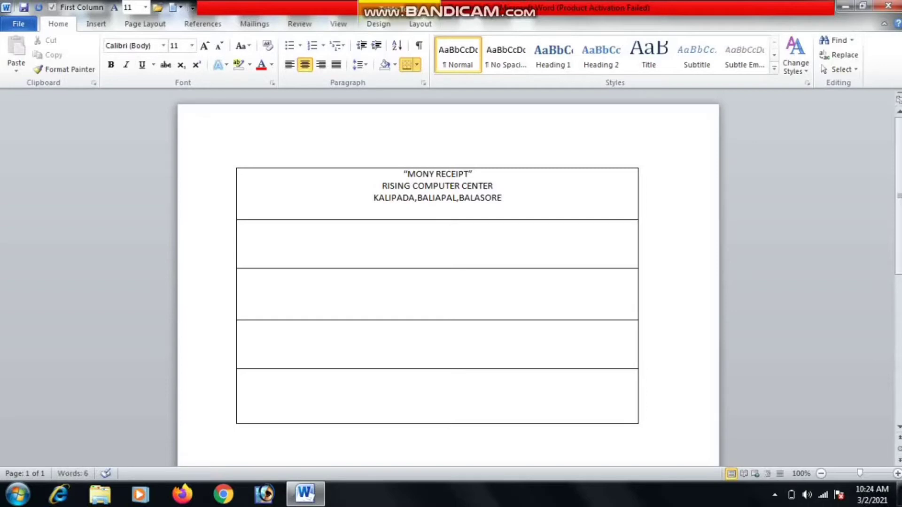
Add a fourth header line reading INFRONT OF PL.HIGH SCHOOL,JAGAI below the address.
type("IN")
key("BackSpace")
key("BackSpace")
key("BackSpace")
left_click(483, 174)
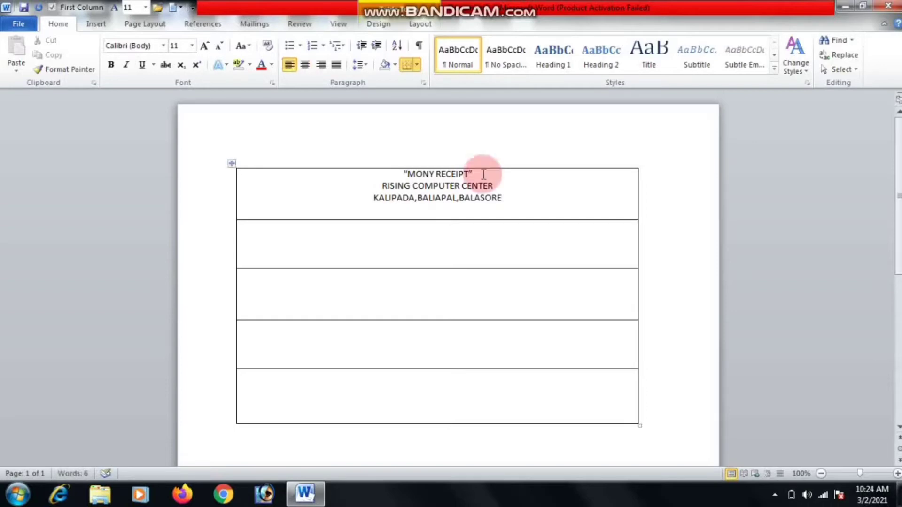
left_click(506, 200)
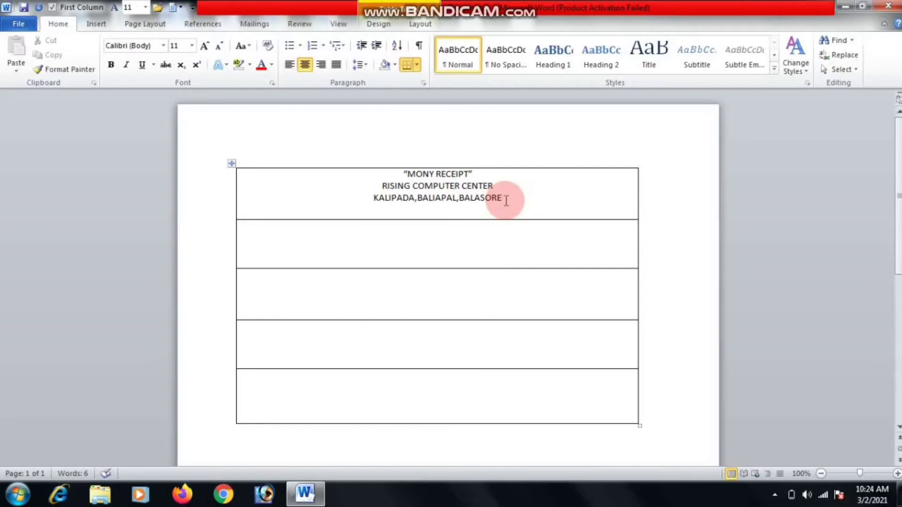
key("Return")
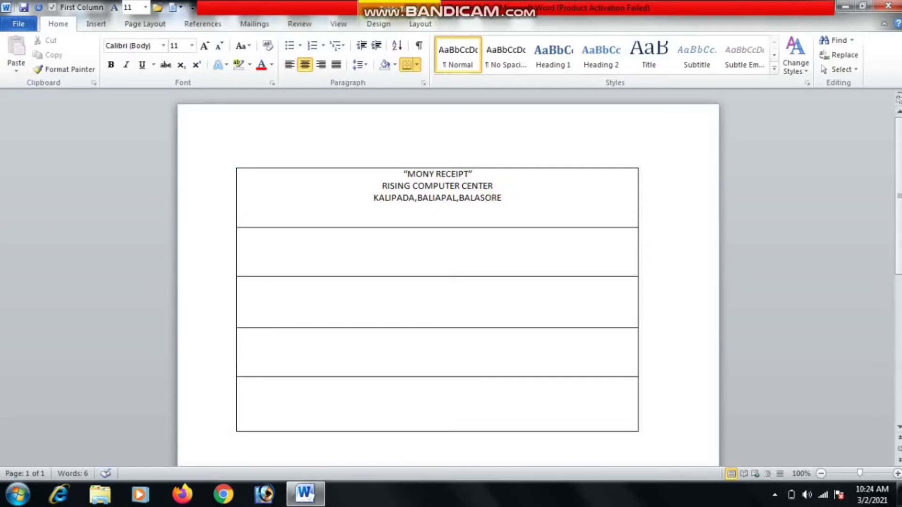
type("INFRONT OF PL")
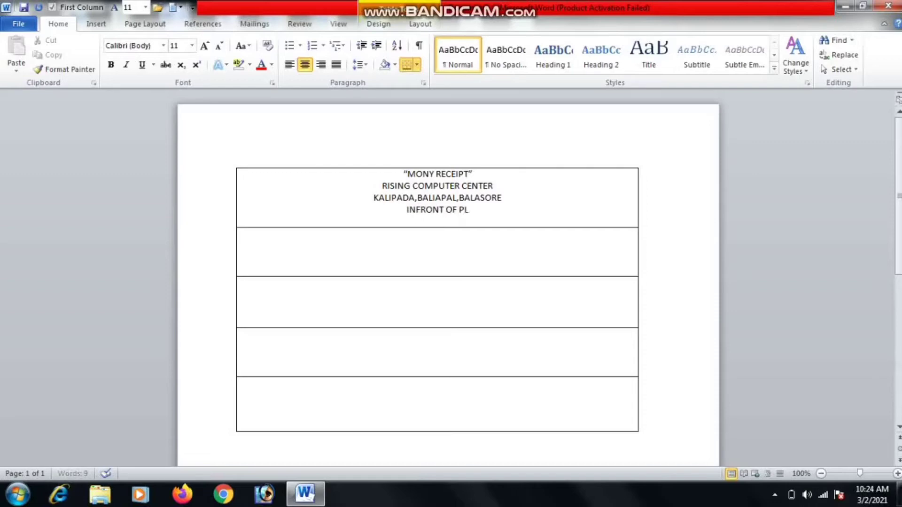
left_click(508, 201)
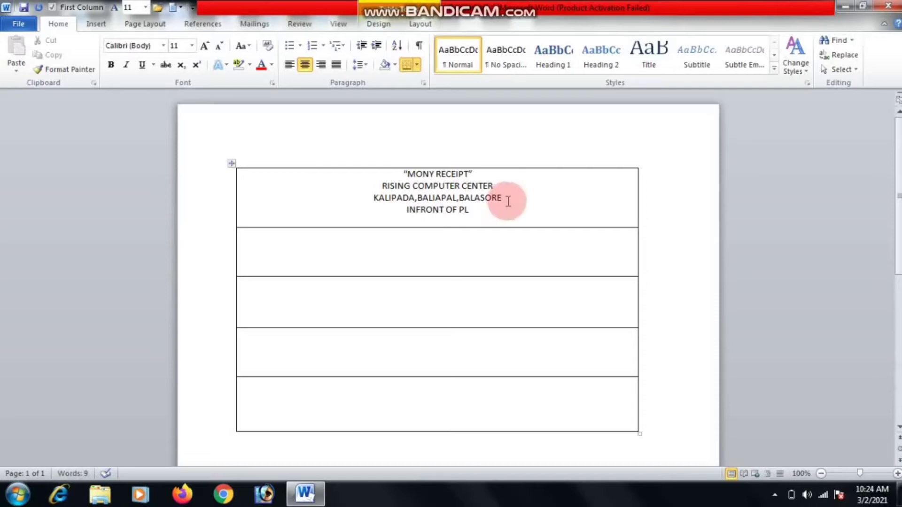
type(".HIGH")
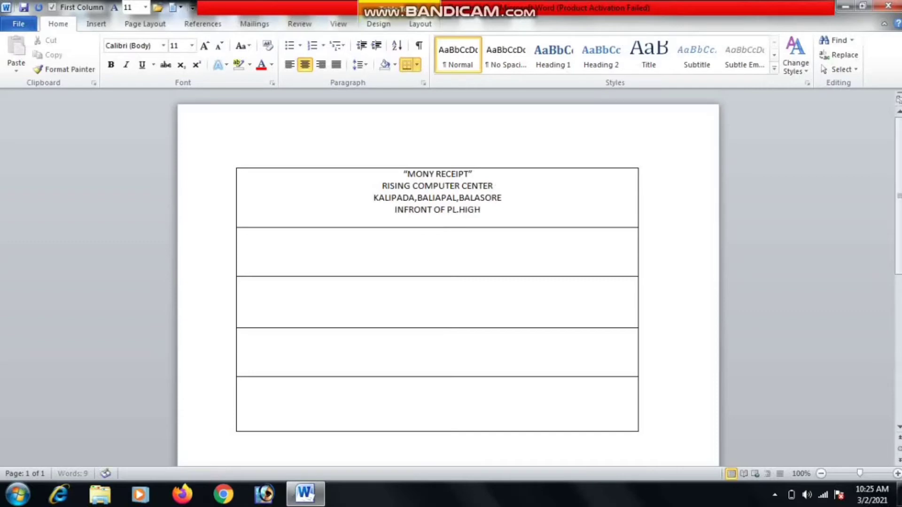
type(" SCHO")
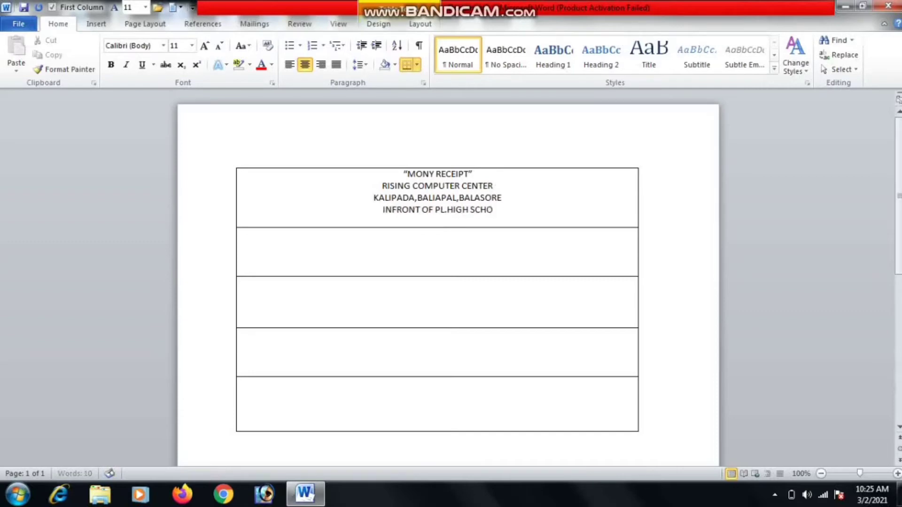
type("OL,JAGAI")
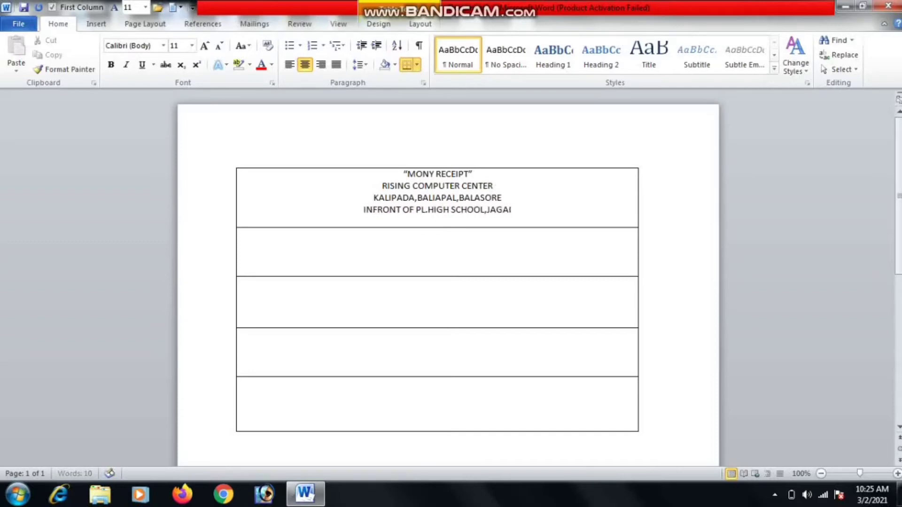
Prefix that line with AT- and append MOB:- followed by the centre's mobile number.
left_click(357, 208)
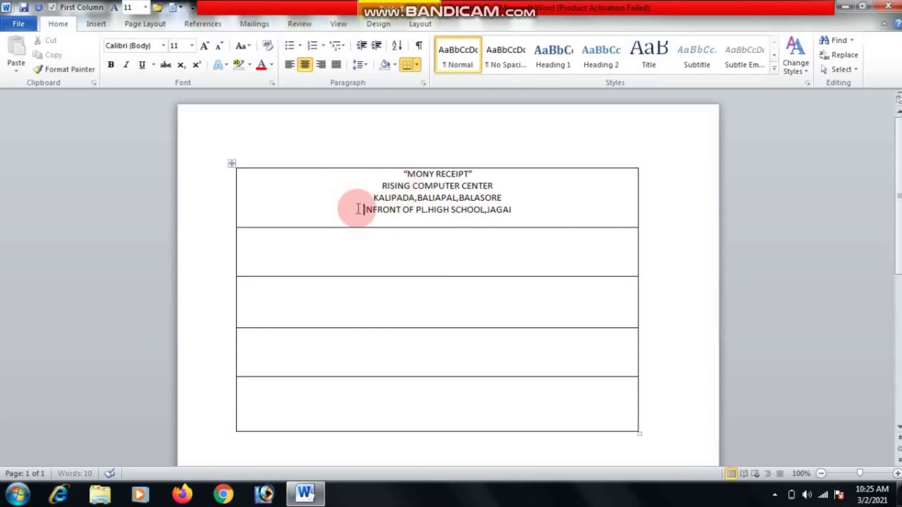
type("AT-")
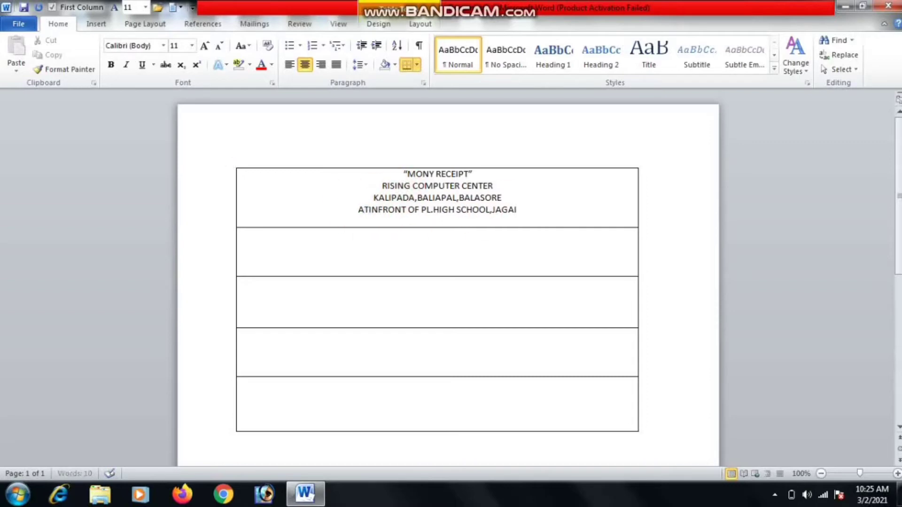
left_click(489, 205)
left_click(523, 210)
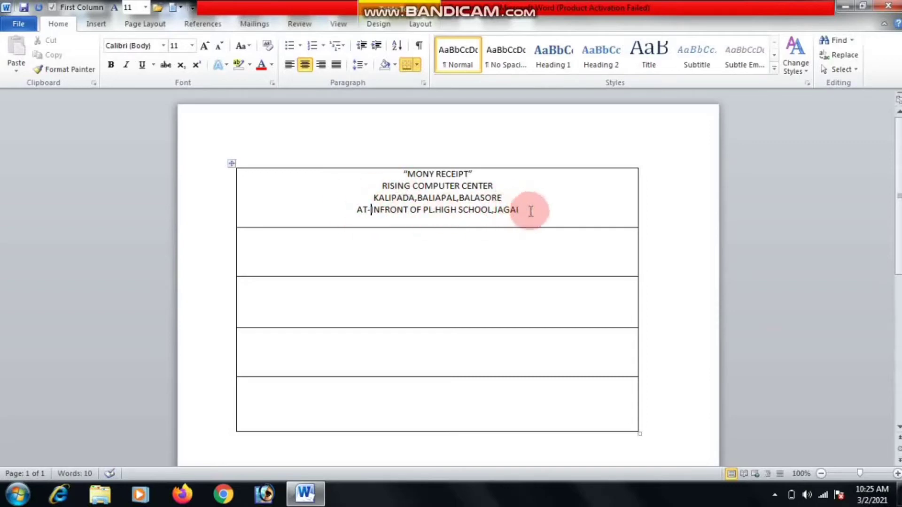
type("MOB")
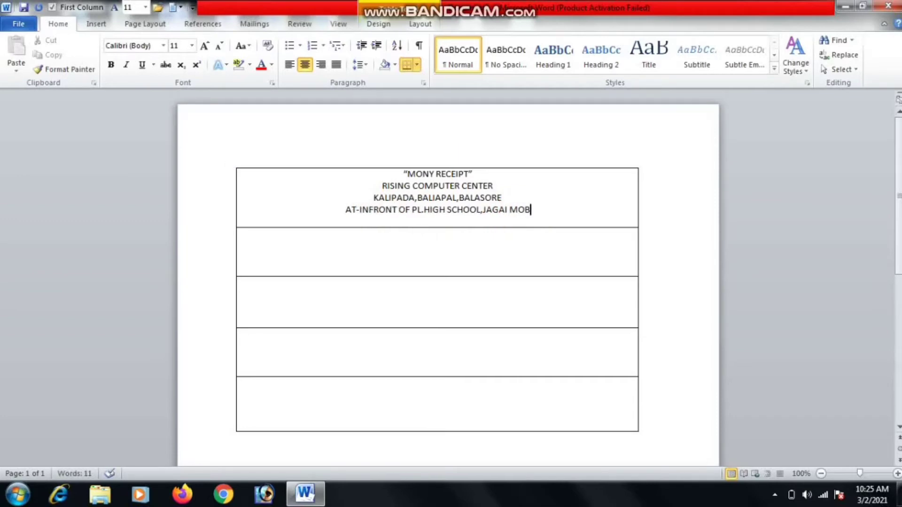
type(":-")
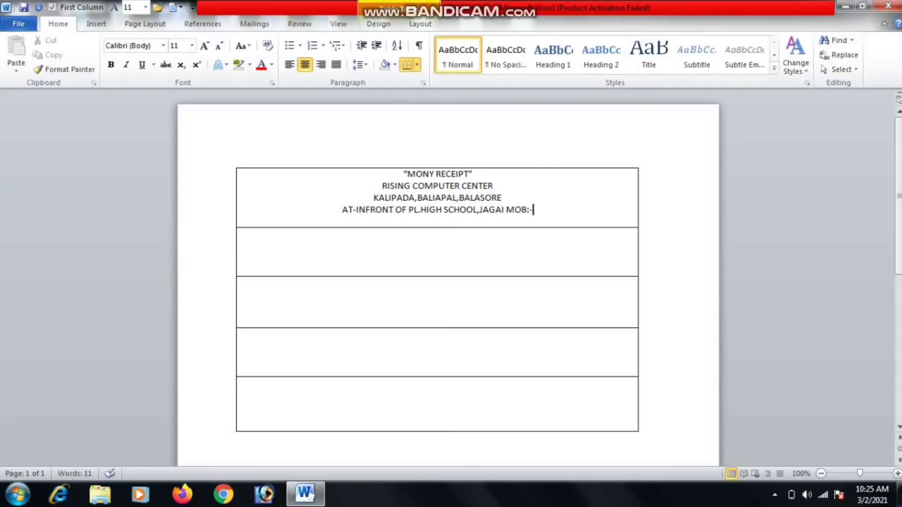
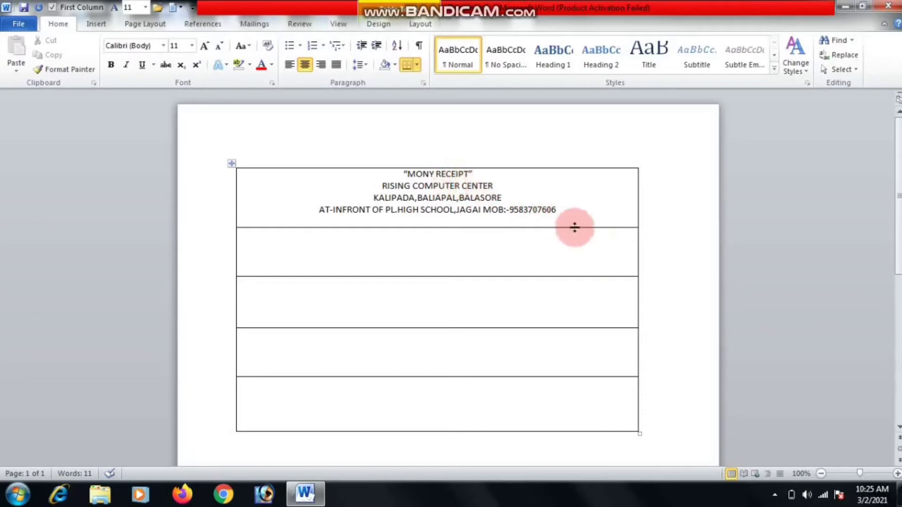
Drag the header row's bottom border down to make the header cell taller.
left_click_drag(574, 227, 578, 246)
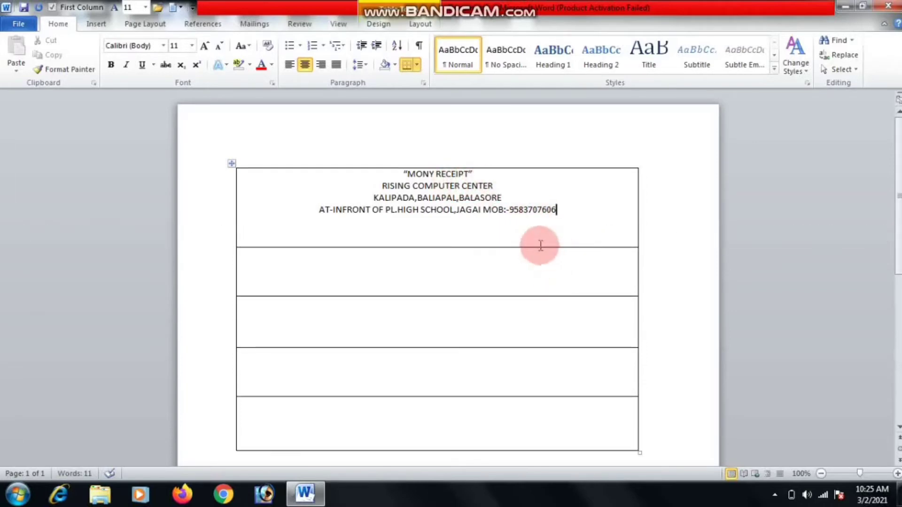
left_click(475, 173)
left_click_drag(475, 173, 413, 169)
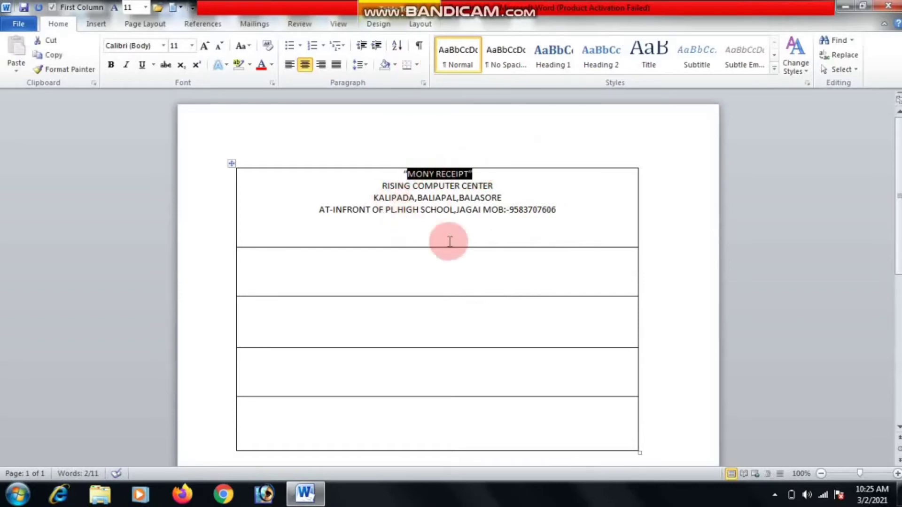
left_click(465, 255)
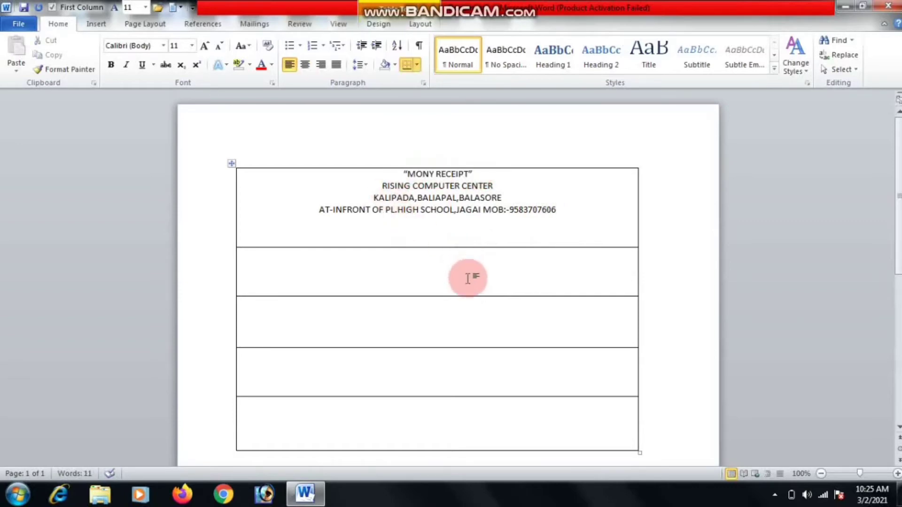
left_click(414, 272)
left_click(250, 235)
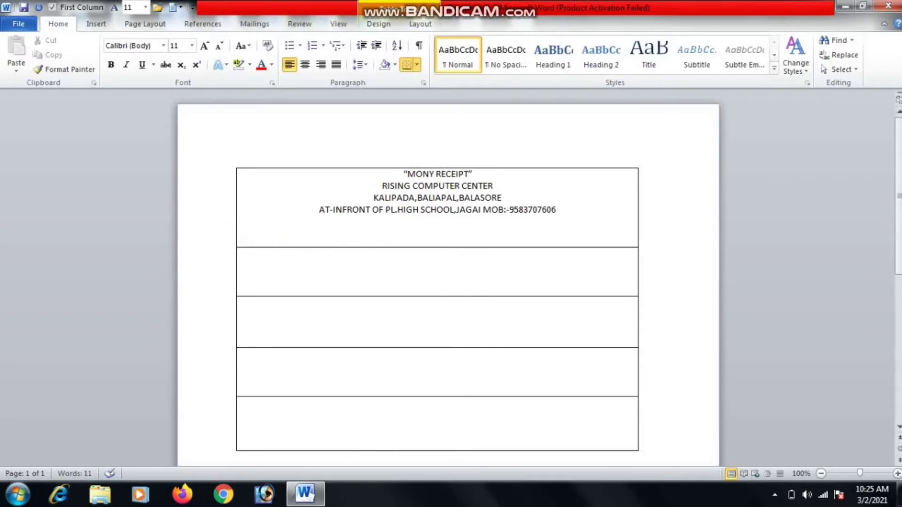
Type left-aligned DATE:, MR./MS. and BATCH TIME lines with dotted blanks.
left_click(563, 220)
type("DA")
type("TE:")
type(">>>>")
key("BackSpace")
key("BackSpace")
key("BackSpace")
key("BackSpace")
type("........................................................")
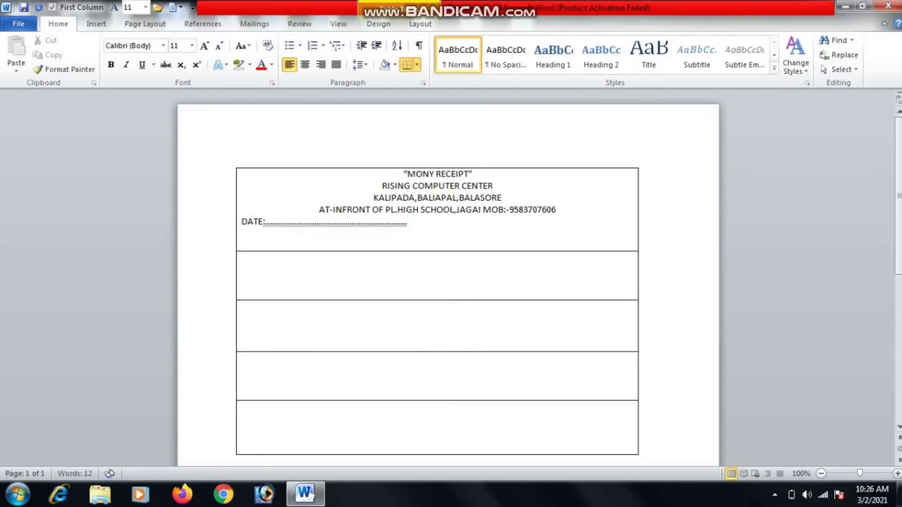
type("MR./MS.......")
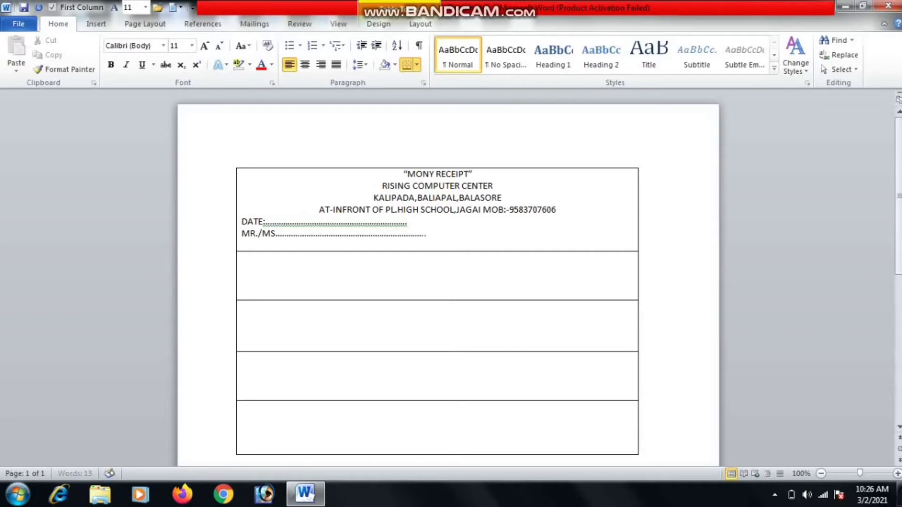
type(".................................................................")
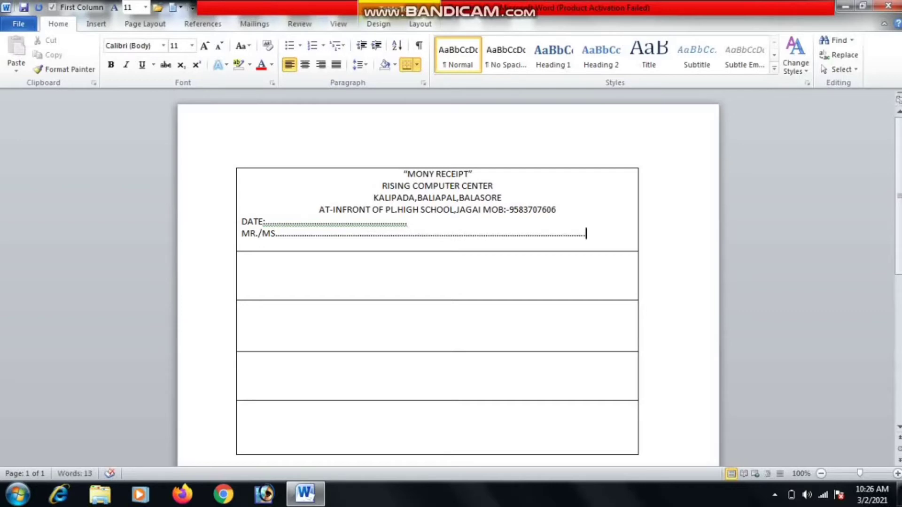
key("Return")
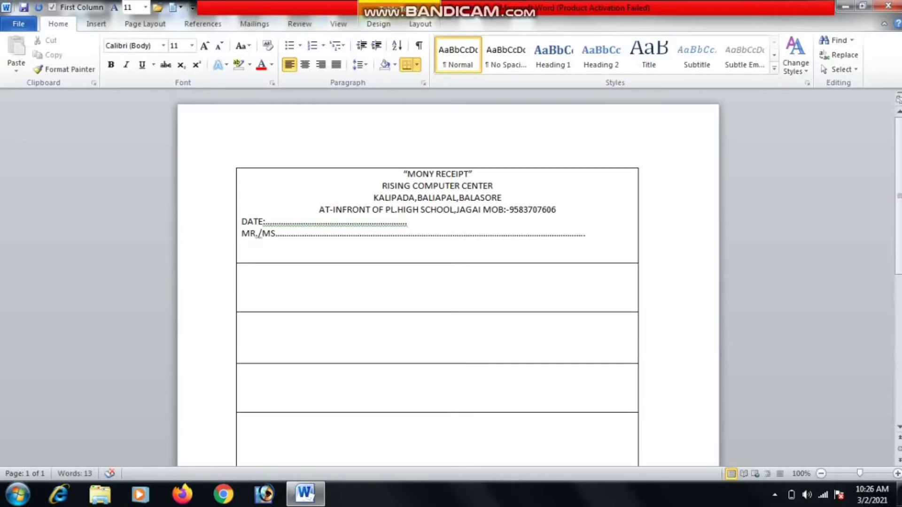
type("BACH")
key("BackSpace")
key("BackSpace")
type("TCH TIME...........")
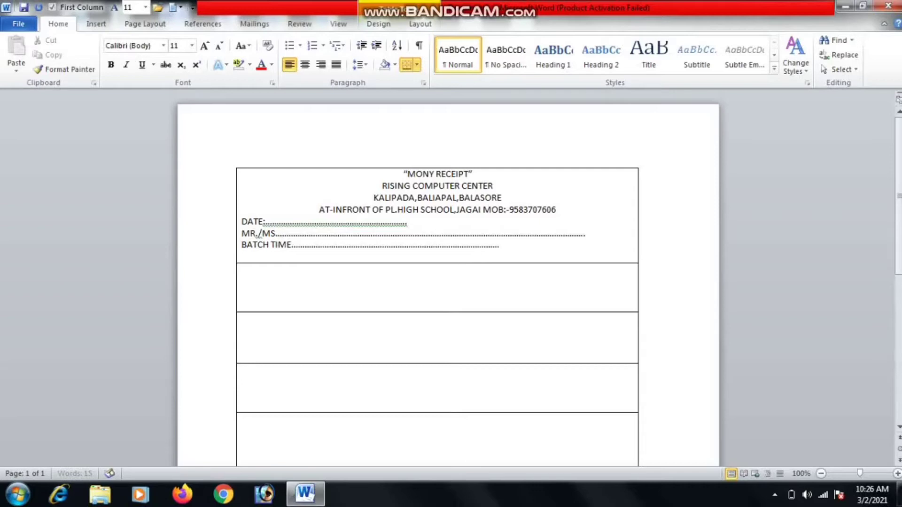
key("Return")
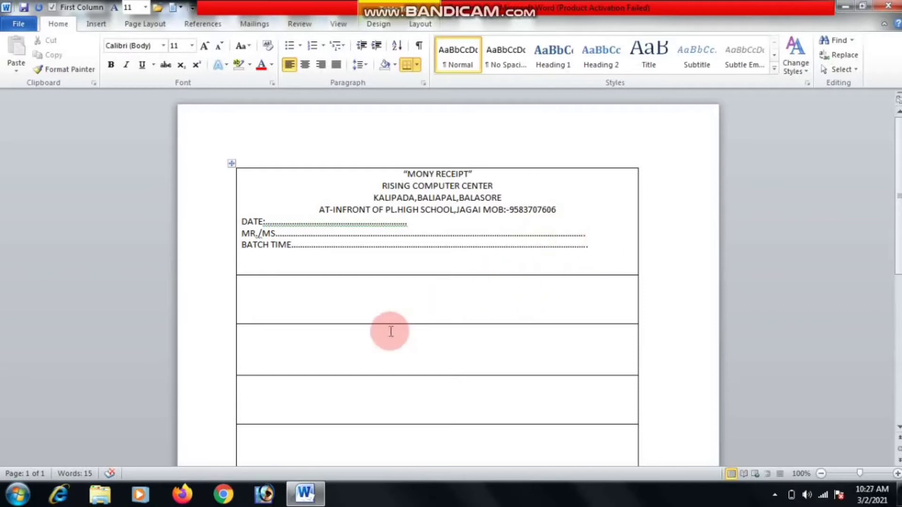
left_click(344, 301)
Split the second row into 3 columns and drag the borders so the middle cell is widest.
right_click(344, 299)
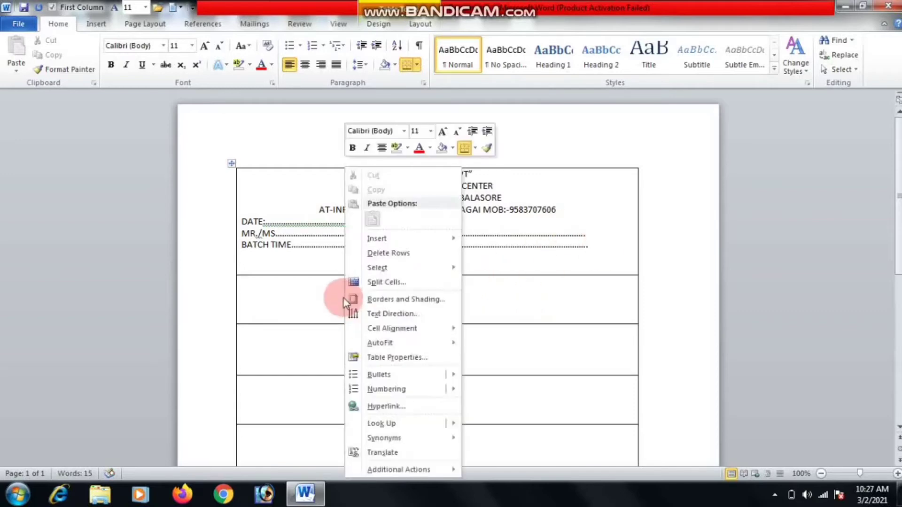
left_click(382, 282)
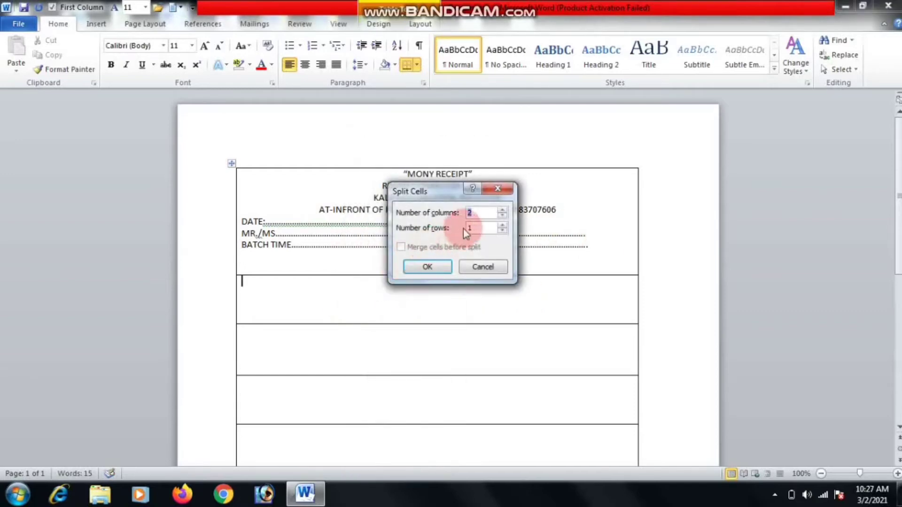
type("3")
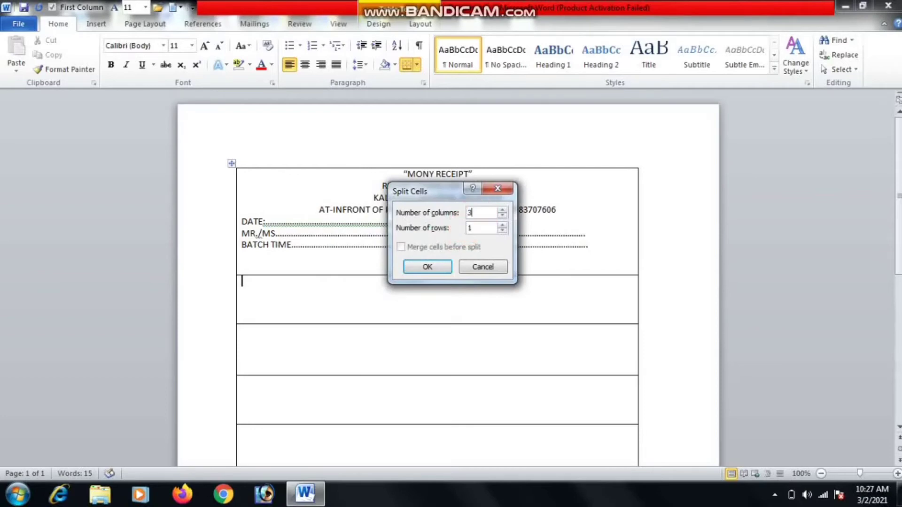
left_click(428, 266)
left_click(425, 288)
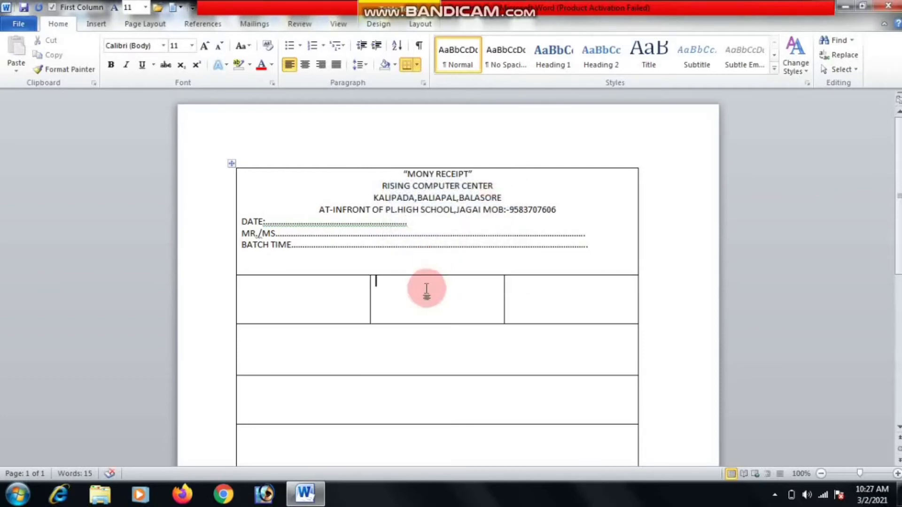
left_click_drag(369, 290, 301, 288)
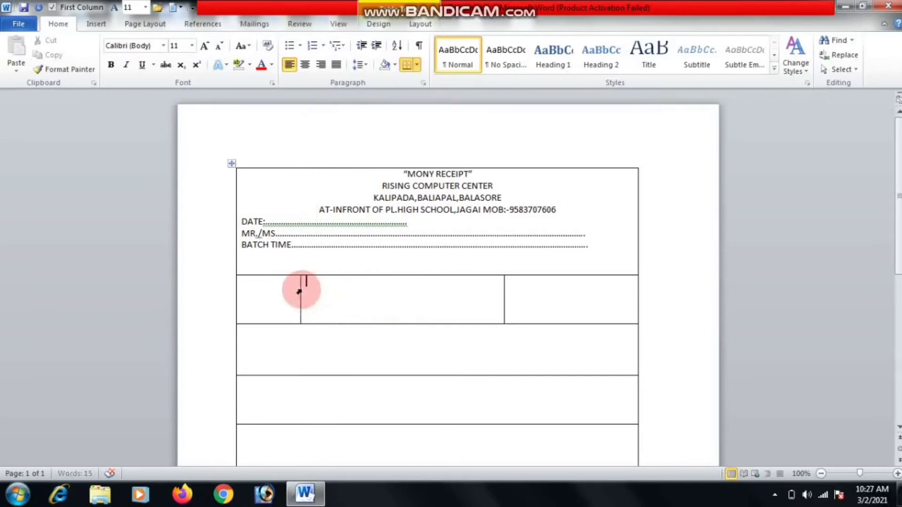
left_click_drag(503, 299, 535, 309)
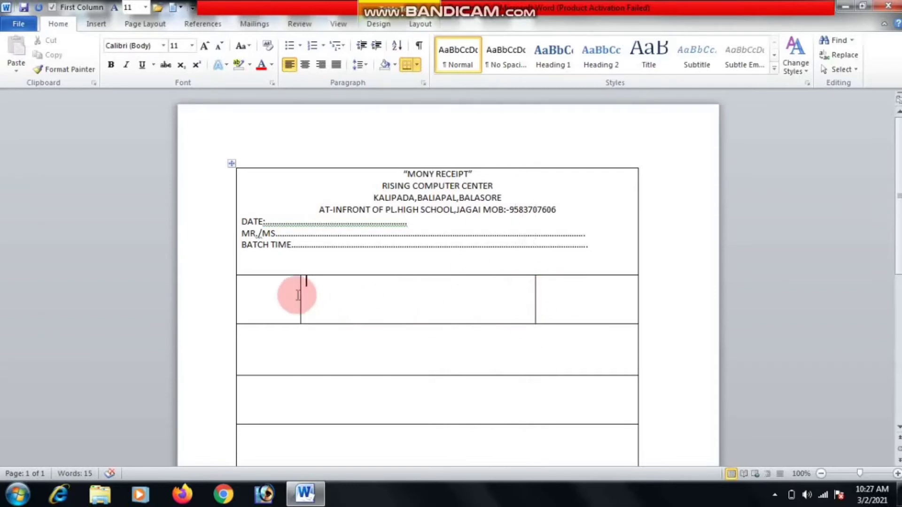
left_click_drag(301, 294, 323, 294)
left_click(276, 295)
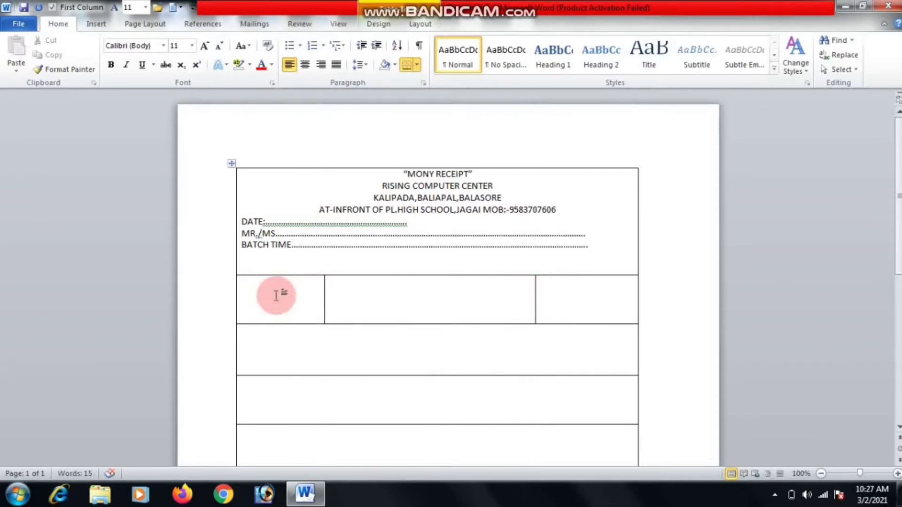
Label the three cells SL.NO, PARTICULAR and AMOUNT, with RS. beneath AMOUNT.
type("SL")
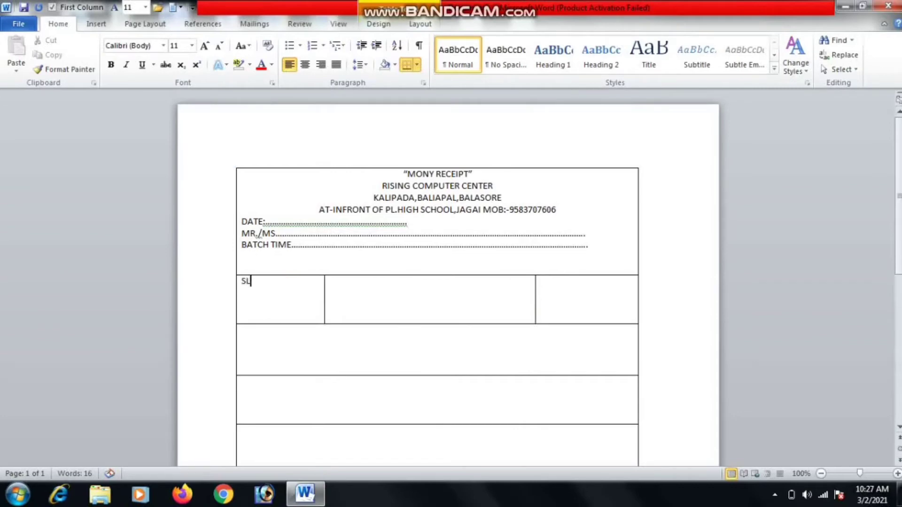
type(".NO")
left_click(383, 312)
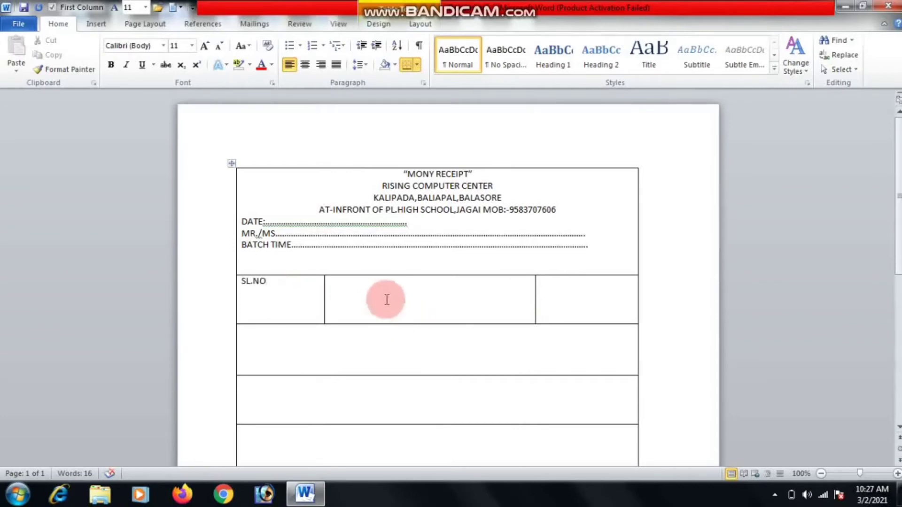
type("PART")
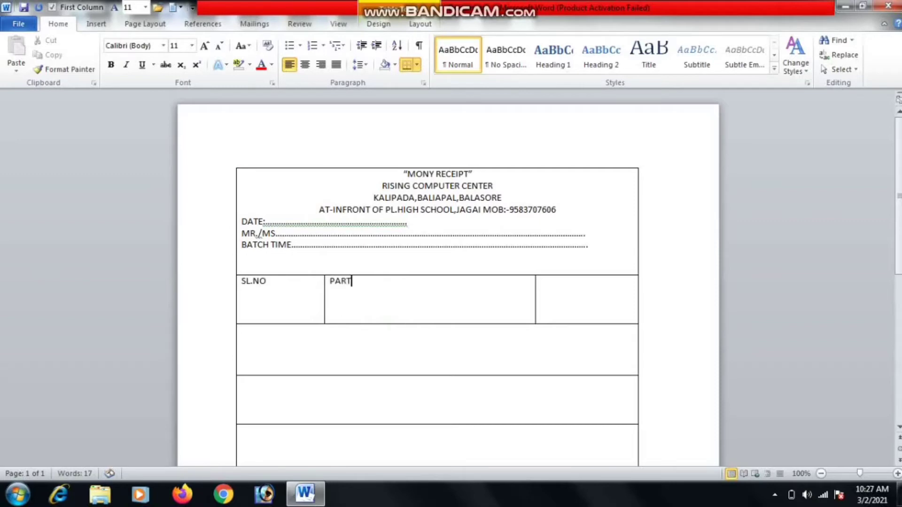
type("ICULAR")
left_click(553, 292)
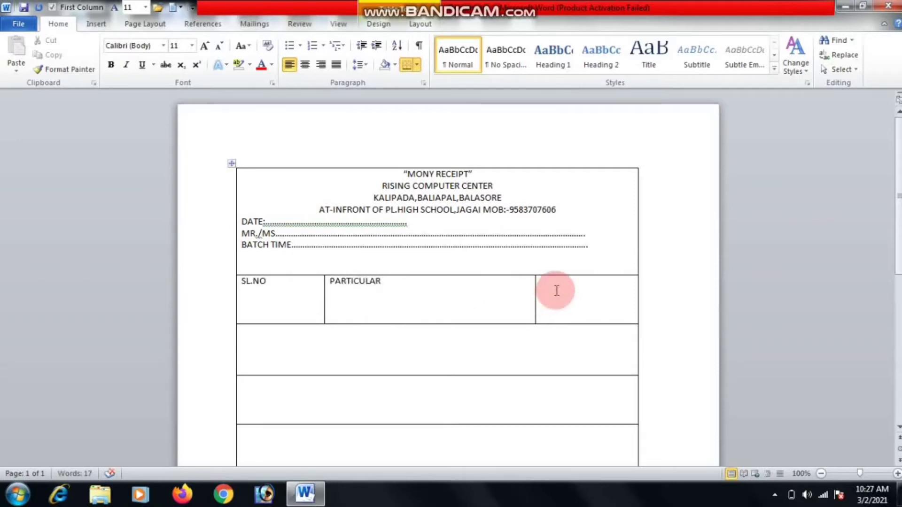
type("AMOUN")
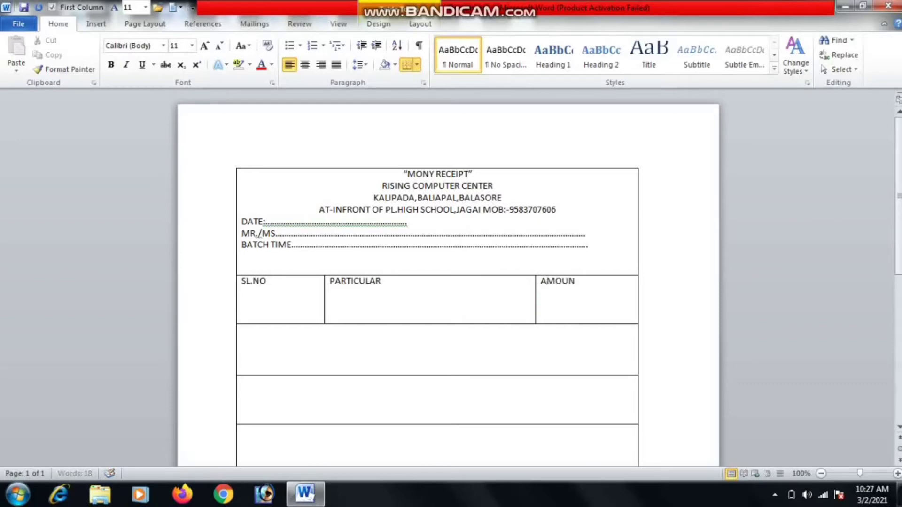
type("T")
type("S.")
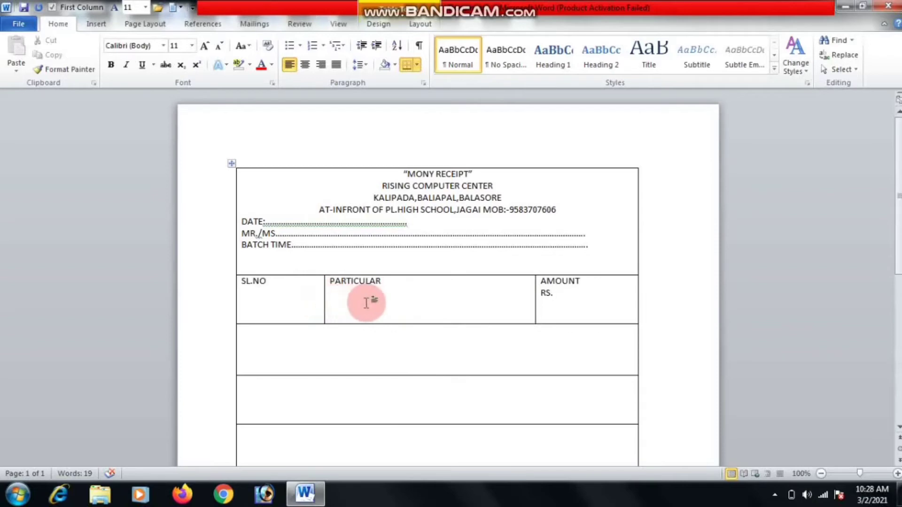
left_click(287, 313)
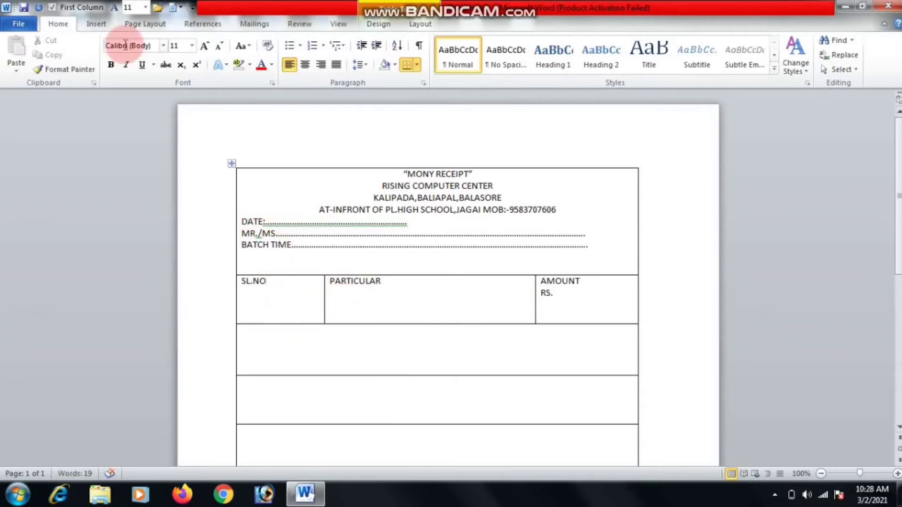
Use Draw Table to draw a horizontal divider across the PARTICULAR and AMOUNT cells.
left_click(93, 26)
left_click(106, 65)
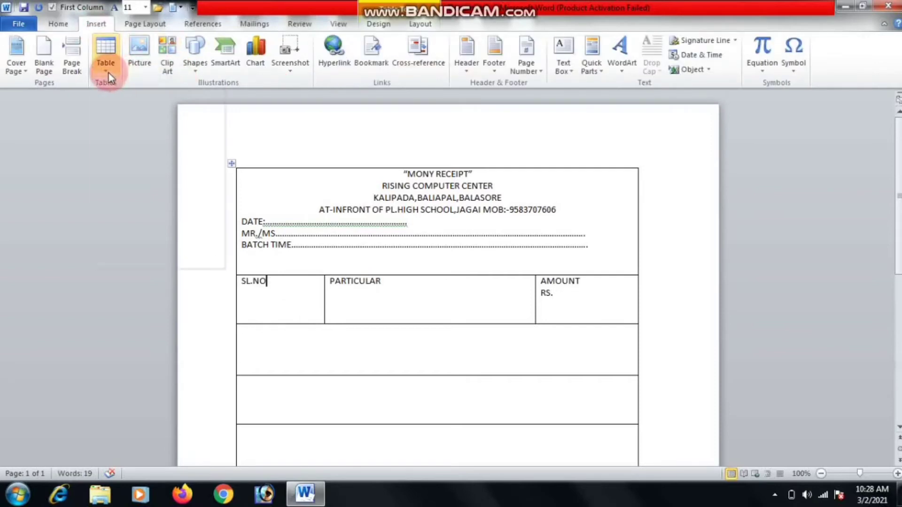
left_click(132, 217)
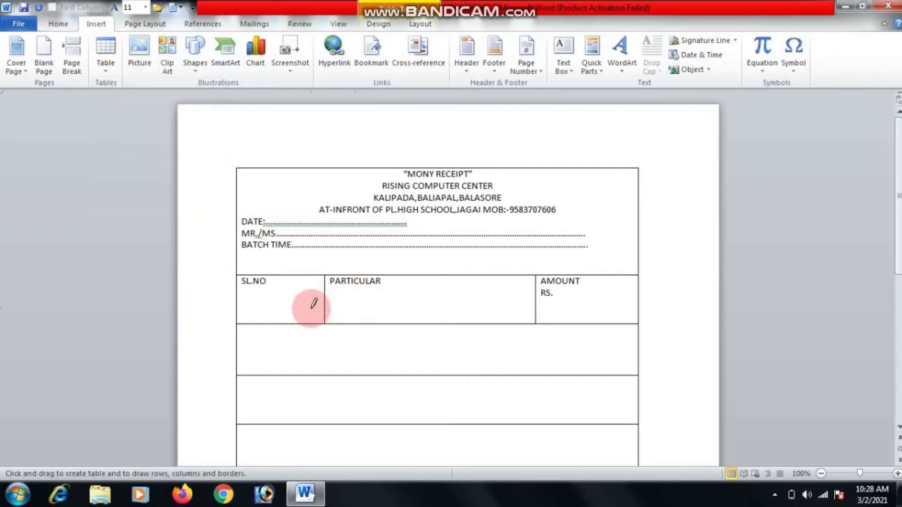
left_click_drag(328, 301, 618, 301)
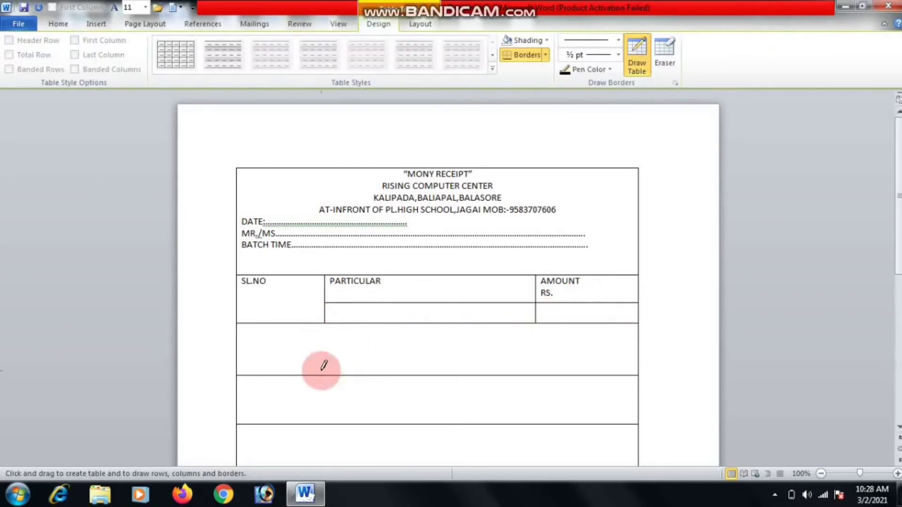
left_click(282, 359)
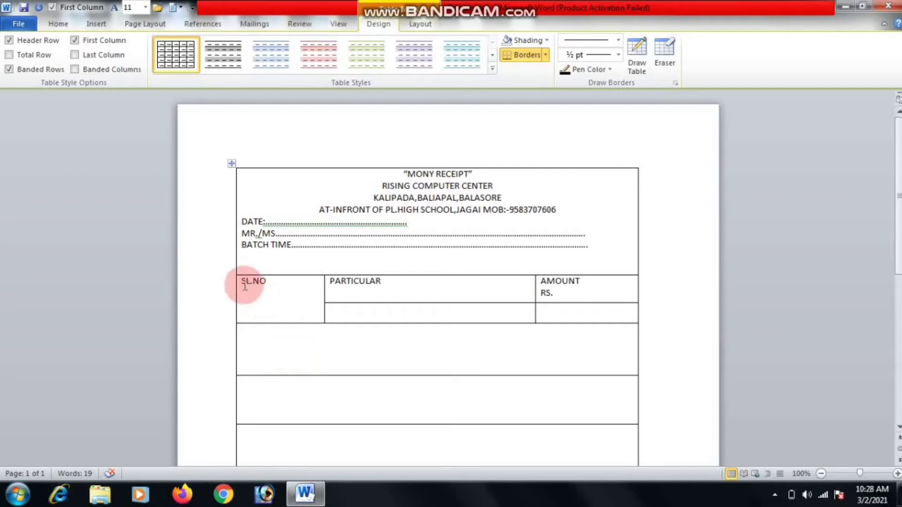
left_click(57, 24)
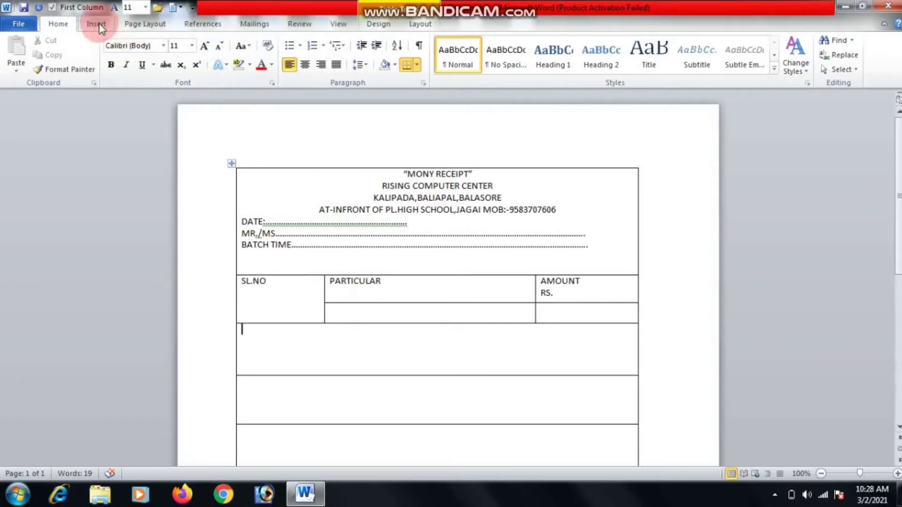
Split the SL.NO cell into two columns, then undo that split.
right_click(258, 291)
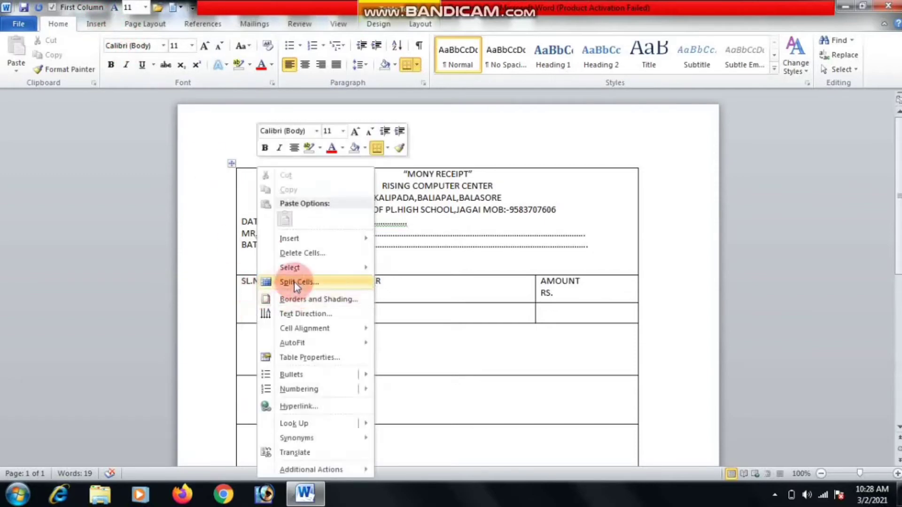
left_click(298, 283)
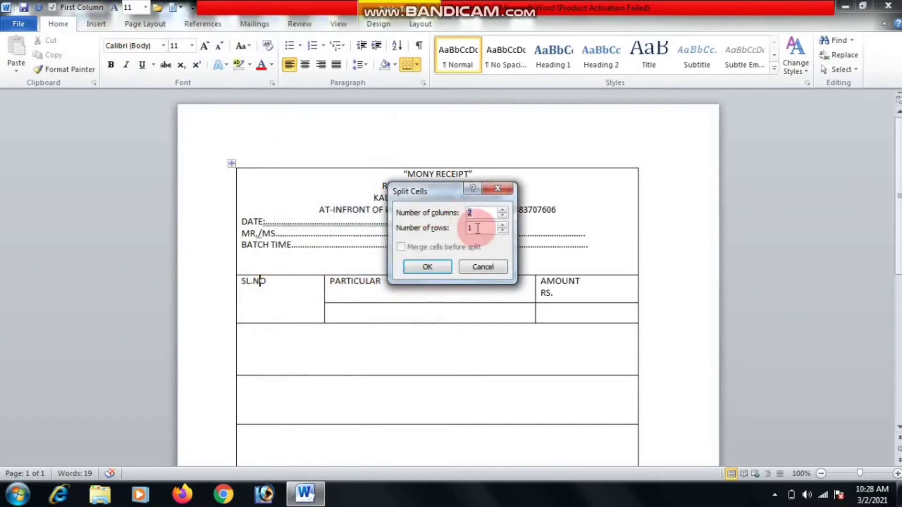
left_click(427, 267)
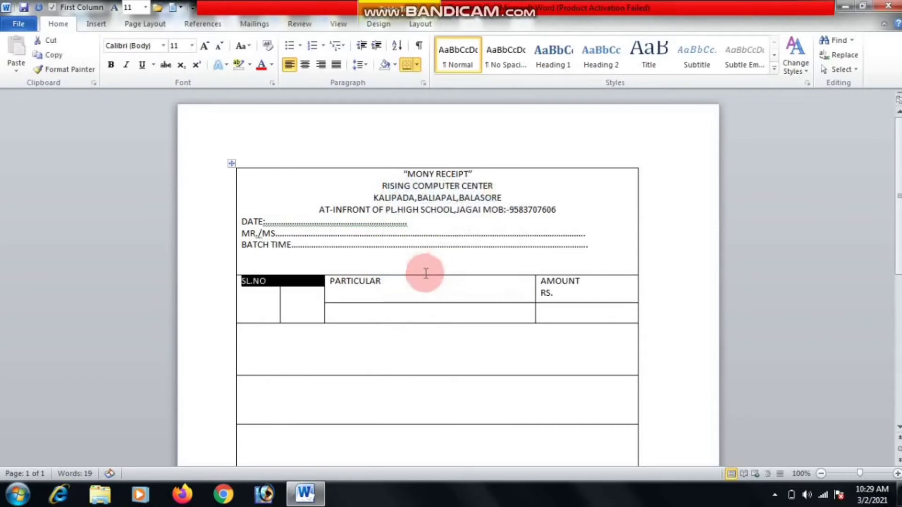
key("ctrl+x")
key("ctrl+z")
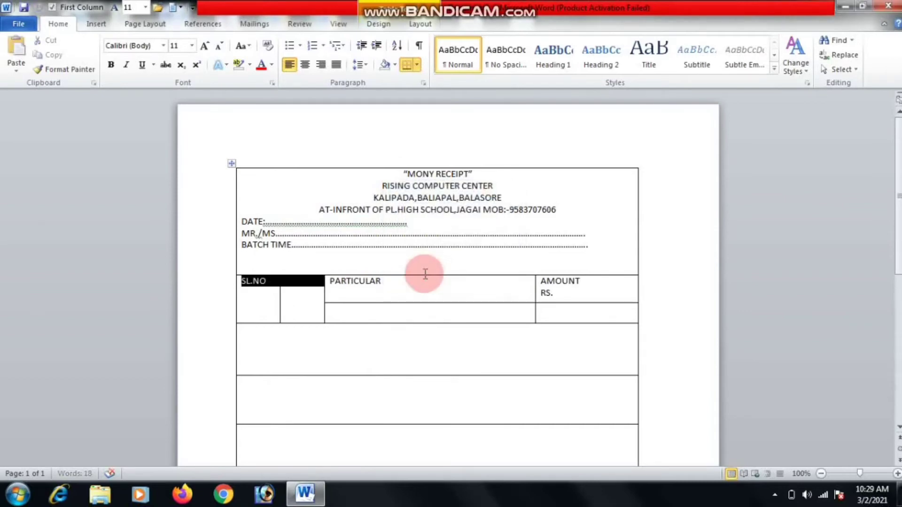
key("ctrl+z")
Split the SL.NO cell into 1 column and 2 rows.
right_click(274, 302)
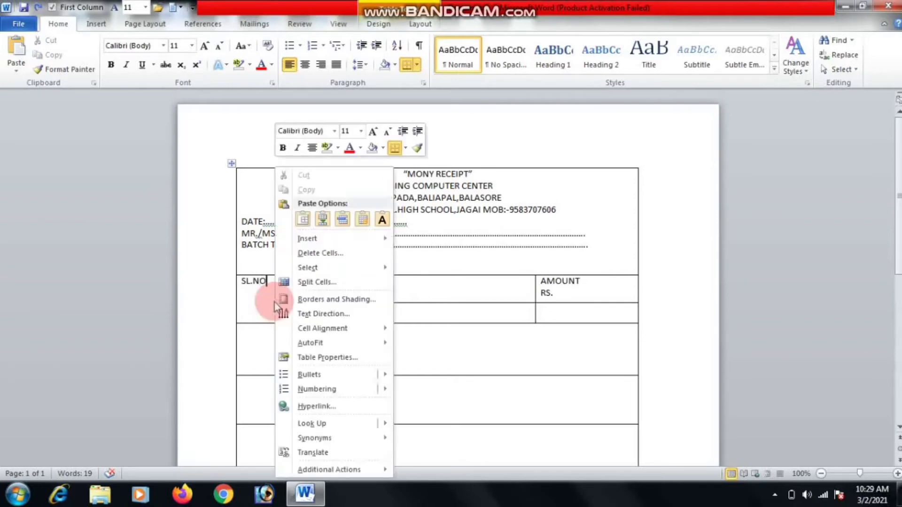
left_click(337, 284)
left_click(475, 212)
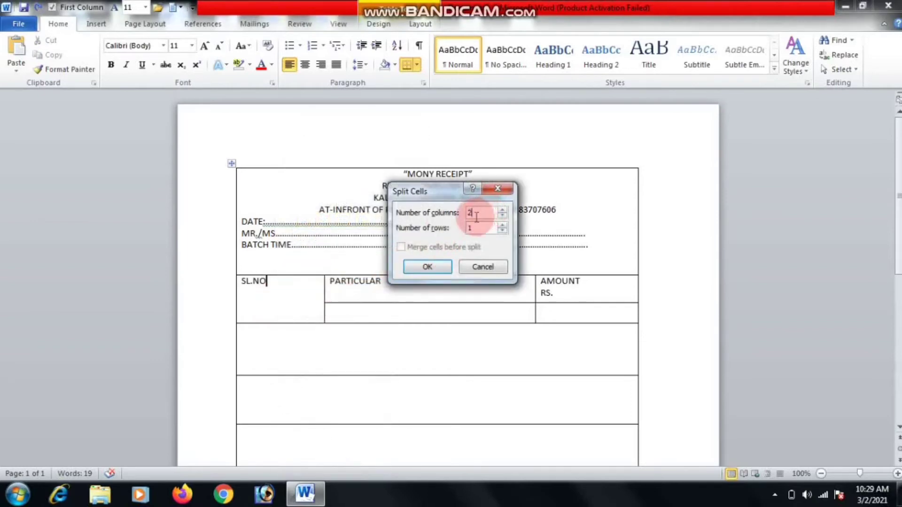
type("1")
double_click(473, 227)
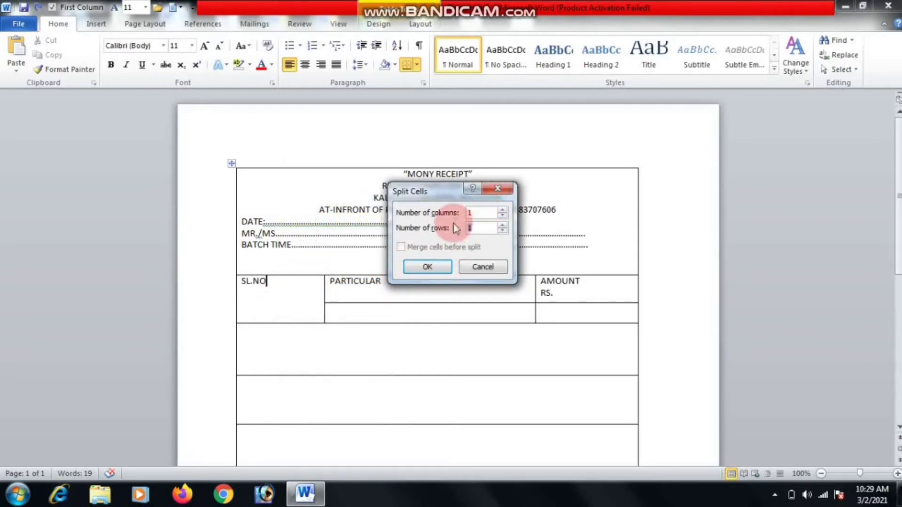
type("2")
left_click(428, 267)
left_click(412, 328)
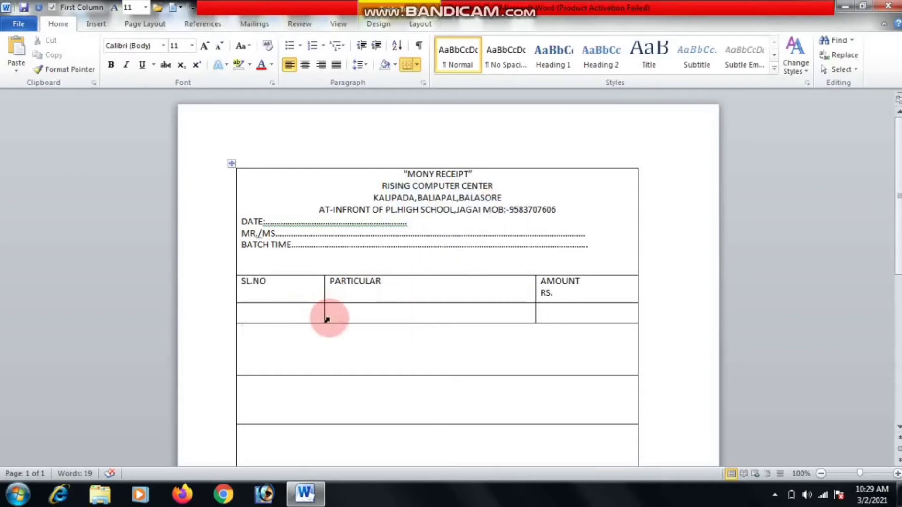
left_click(346, 309)
right_click(346, 311)
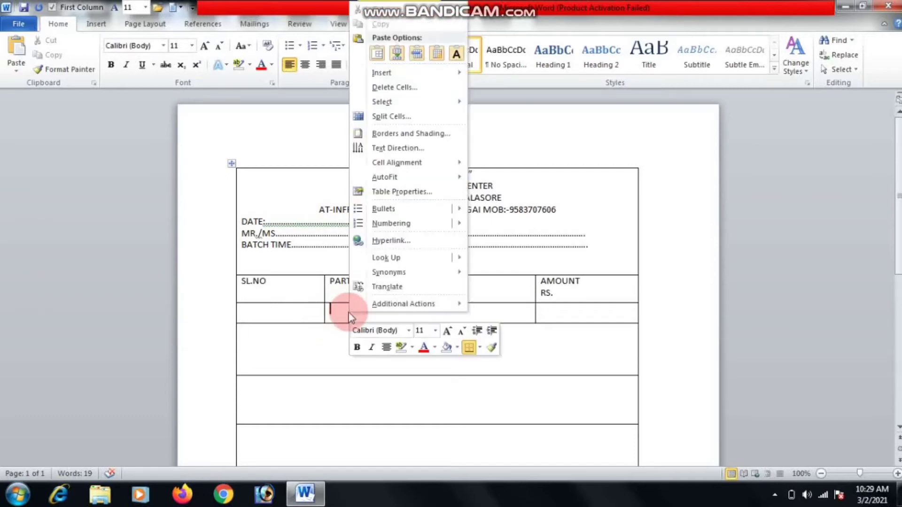
left_click(322, 346)
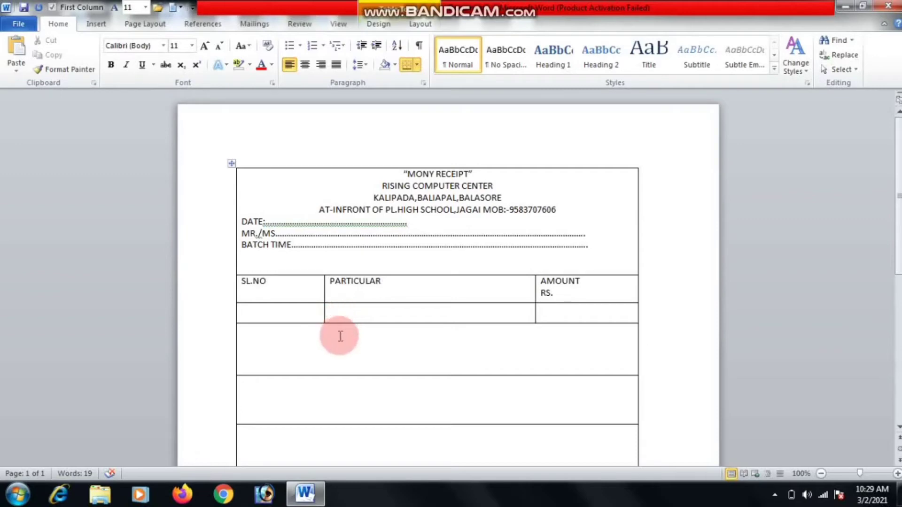
Split the tall row into 3 cells and align its dividers with the SL.NO and AMOUNT columns.
right_click(338, 332)
left_click(398, 138)
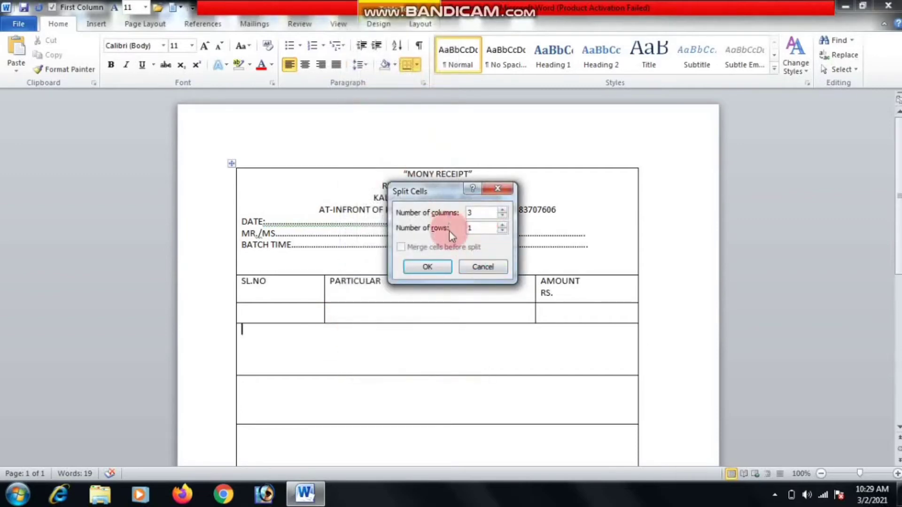
left_click(425, 266)
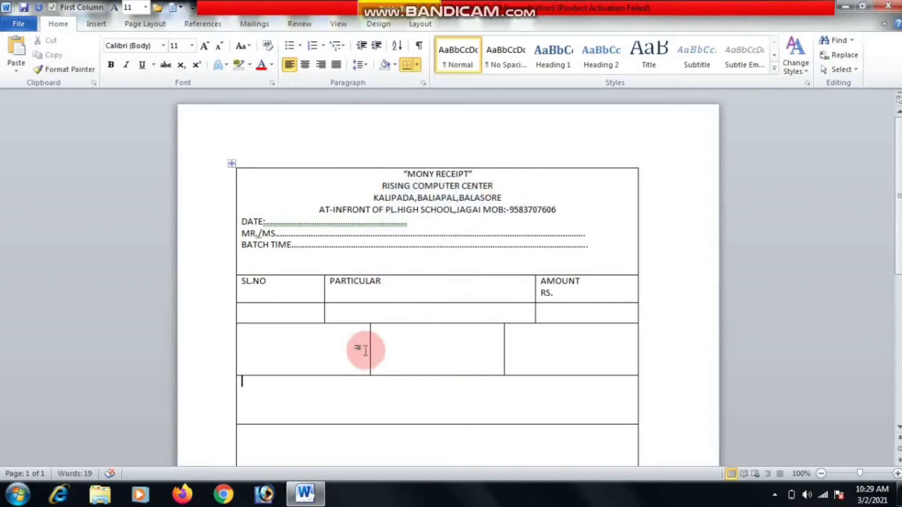
left_click_drag(369, 348, 323, 348)
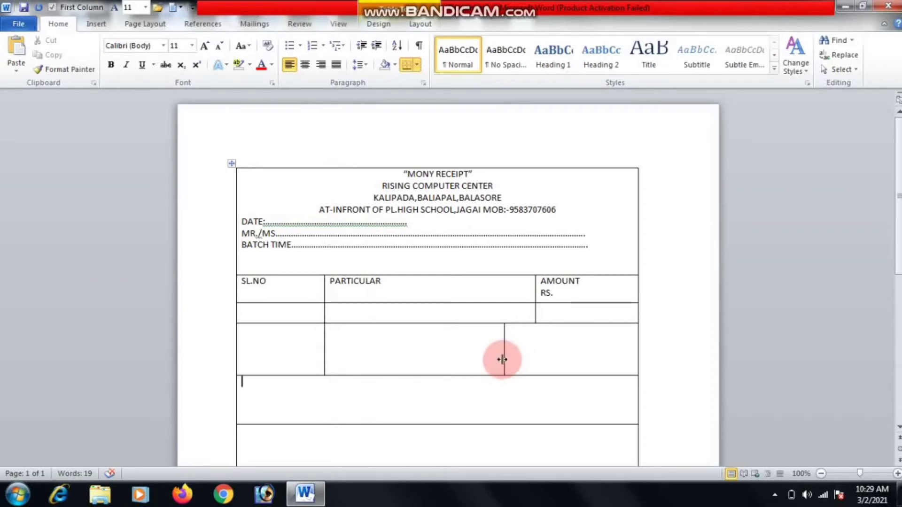
left_click_drag(502, 359, 535, 356)
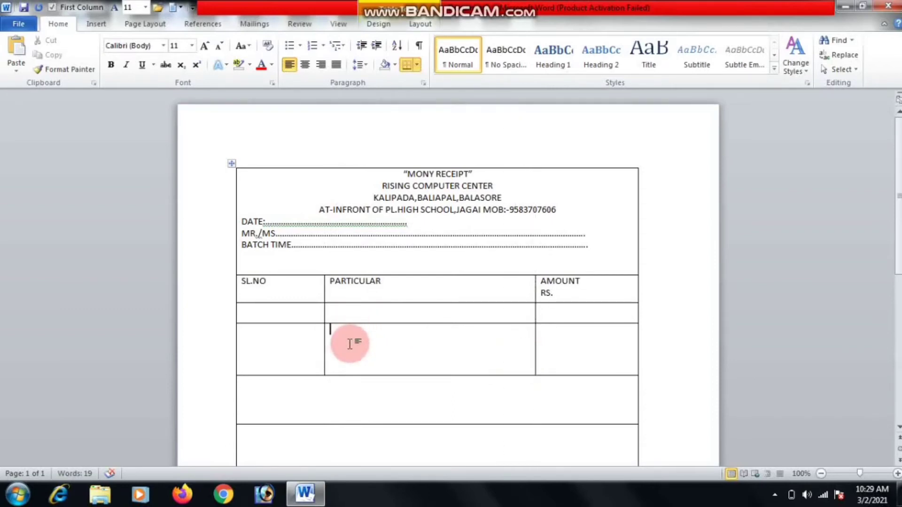
Type TOTAL in the middle cell of the last row and right-align it.
type("TOR")
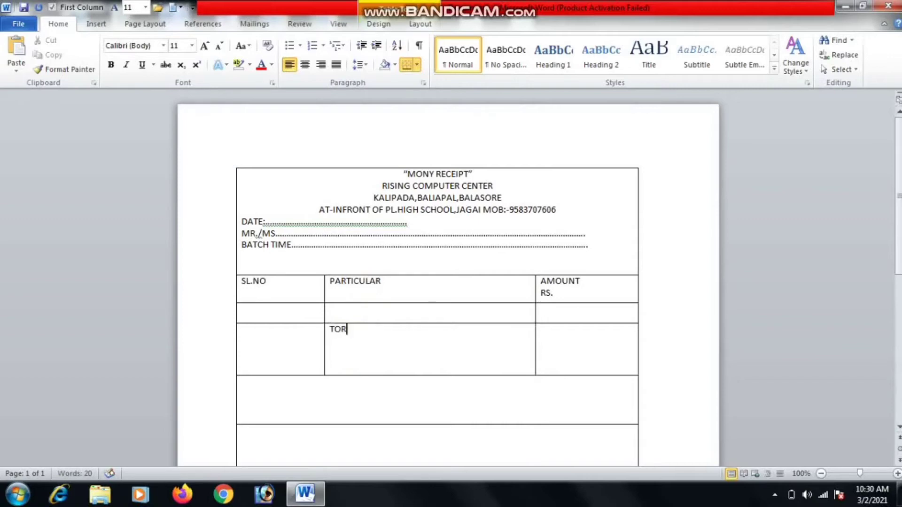
key("BackSpace")
type("TAL")
left_click(407, 340)
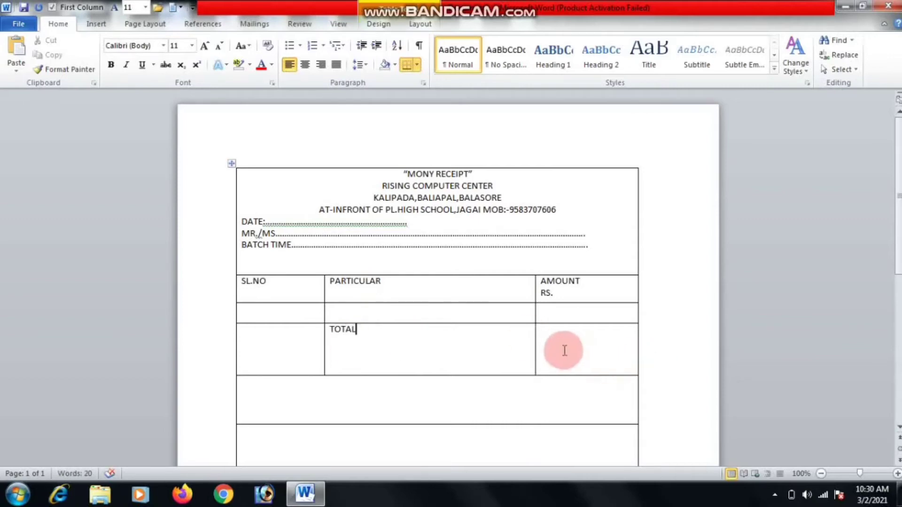
left_click_drag(367, 329, 298, 328)
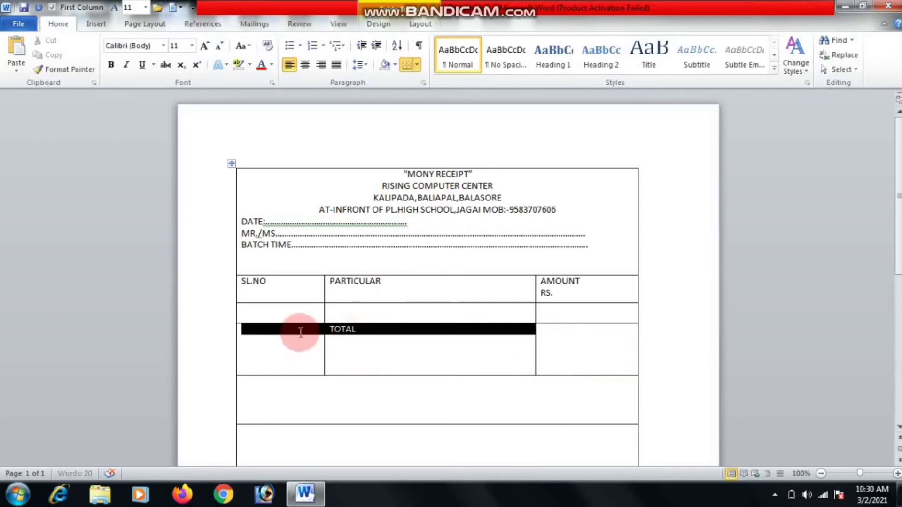
left_click(370, 332)
left_click_drag(371, 332, 334, 329)
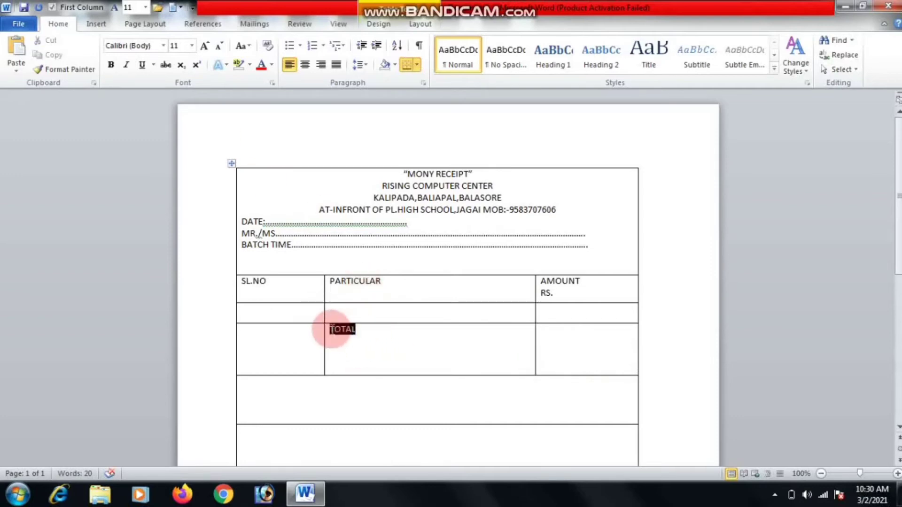
left_click(324, 64)
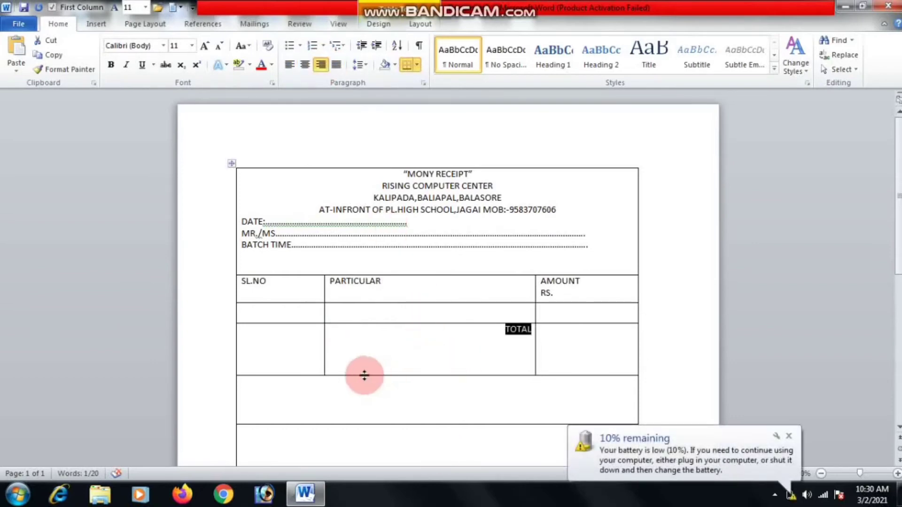
Make the blank items row much taller and merge its two SL.NO cells into one.
mouse_move(365, 375)
left_mouse_down()
mouse_move(365, 335)
mouse_move(357, 387)
left_mouse_up()
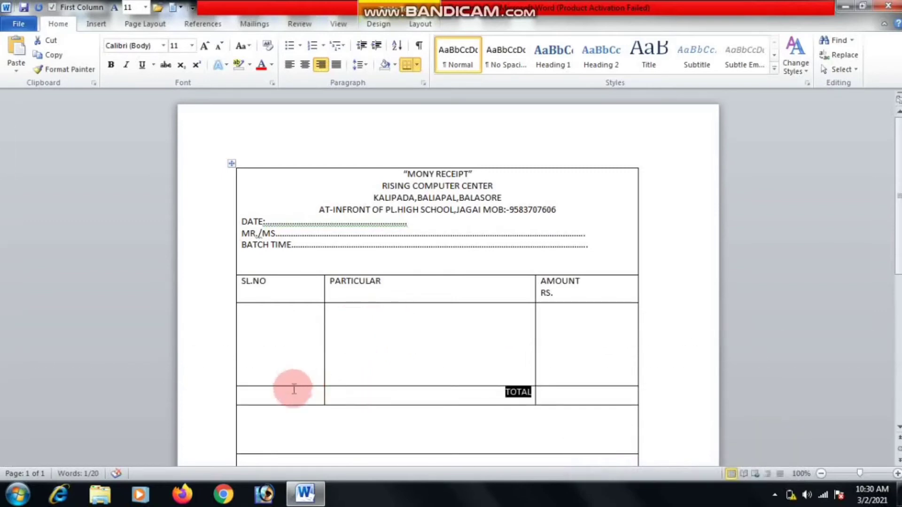
left_click_drag(284, 372, 280, 393)
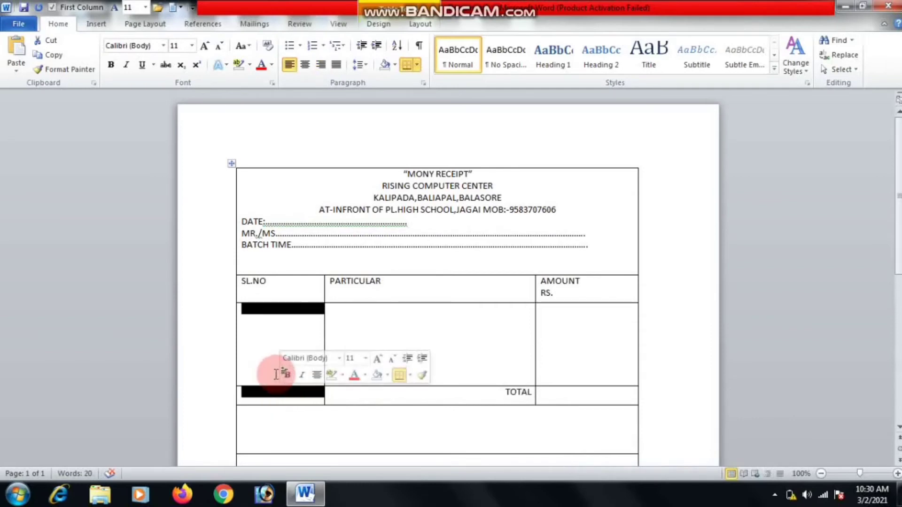
right_click(278, 375)
left_click(320, 291)
left_click(407, 332)
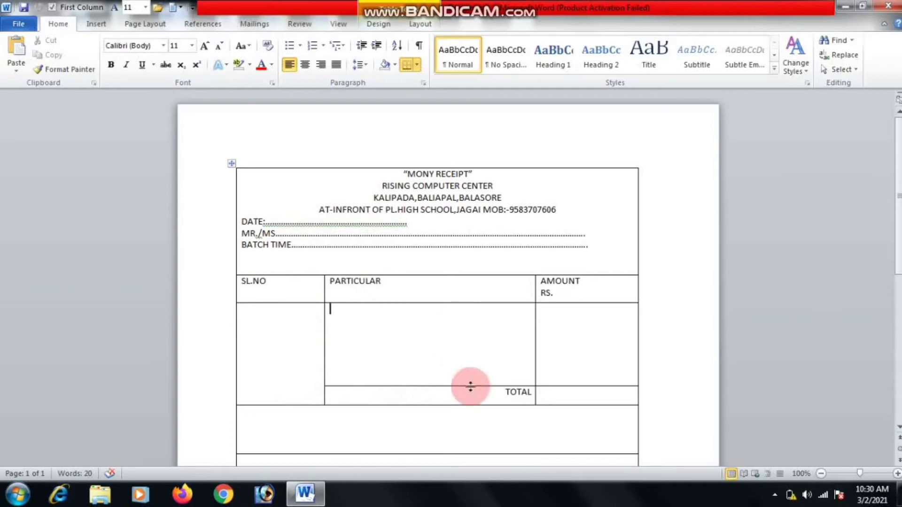
Centre the PARTICULAR and AMOUNT RS. headings in their cells.
left_click_drag(587, 298, 378, 281)
right_click(378, 282)
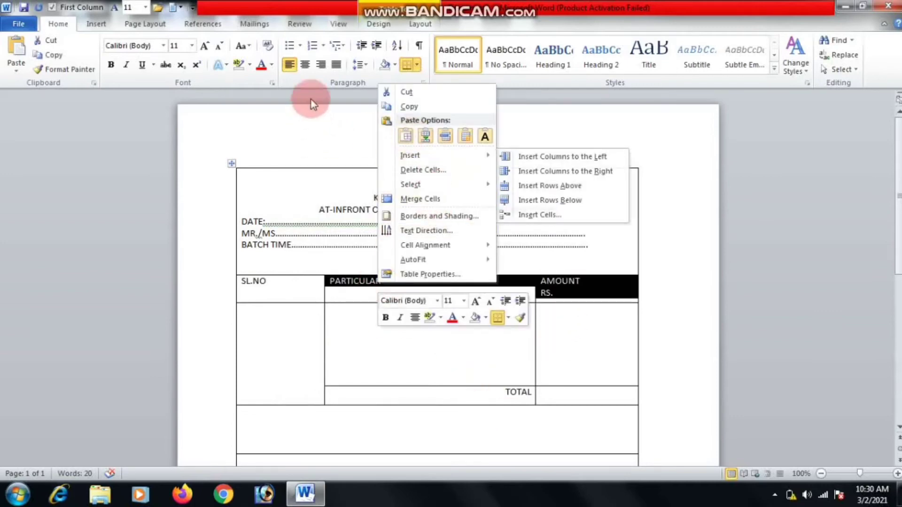
left_click(306, 67)
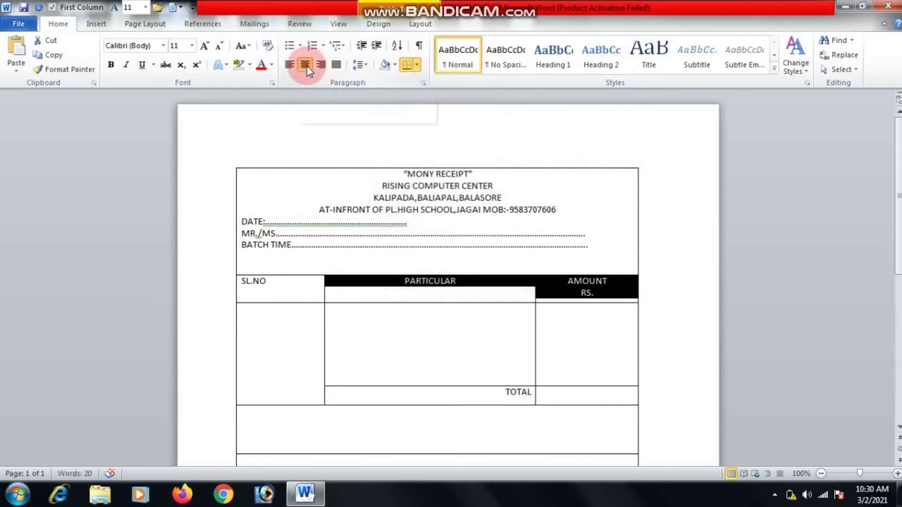
left_click(384, 370)
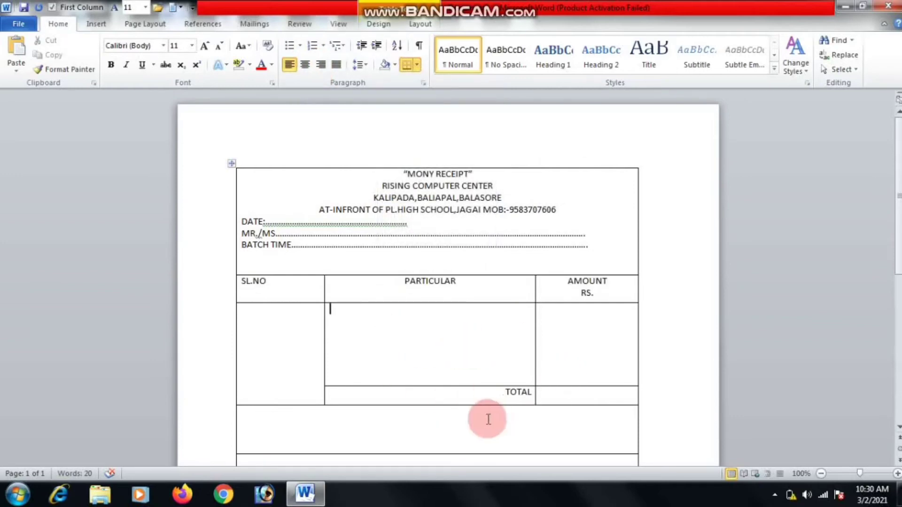
Select the table's bottom two rows and bring up their cell options.
left_click(897, 260)
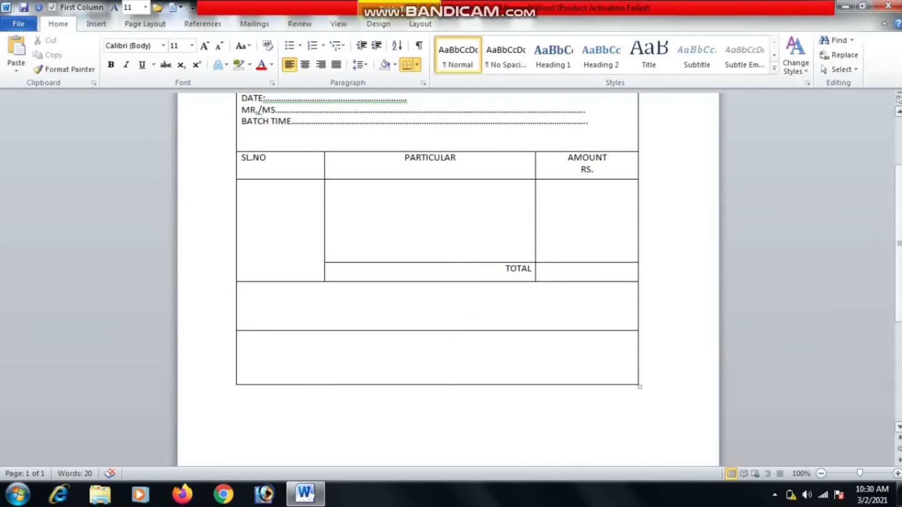
left_click_drag(495, 322, 485, 354)
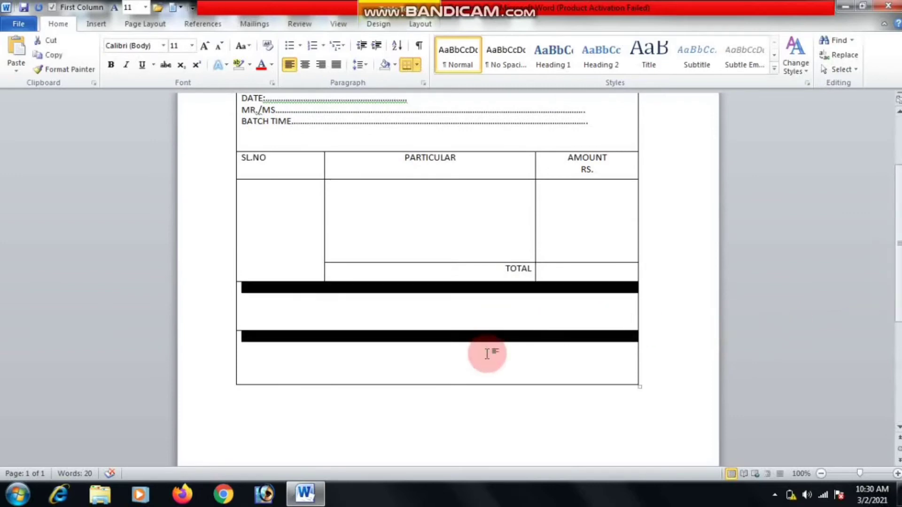
right_click(486, 353)
Merge the bottom two rows and type RUPEES IN WORDS(……ONLY), adding a new line below.
left_click(521, 273)
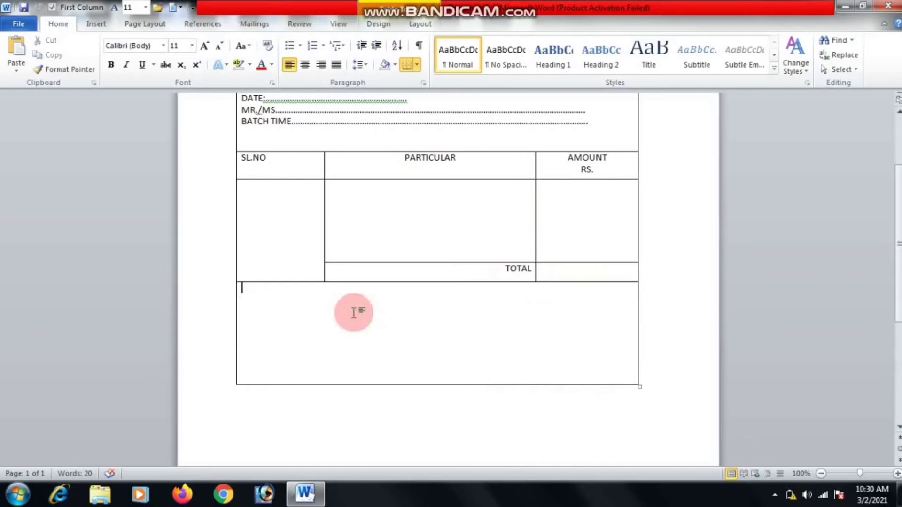
key("Return")
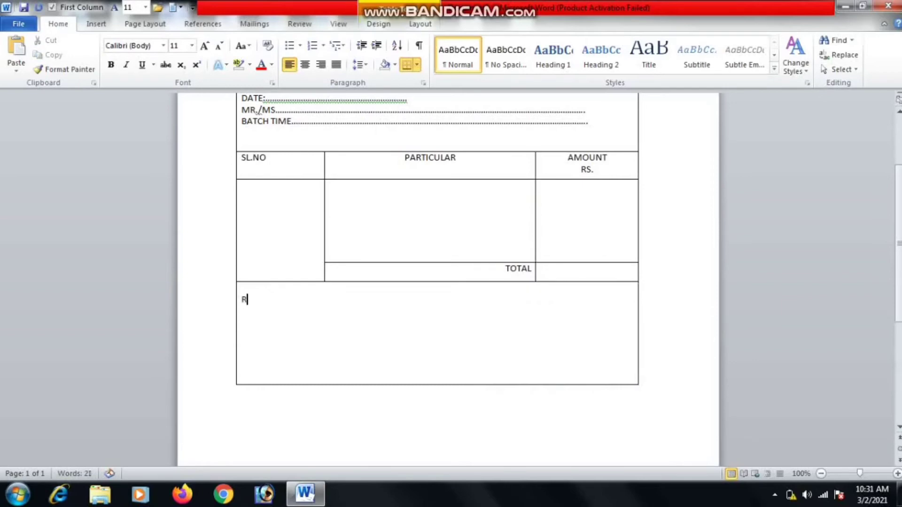
type("RUPEES ON")
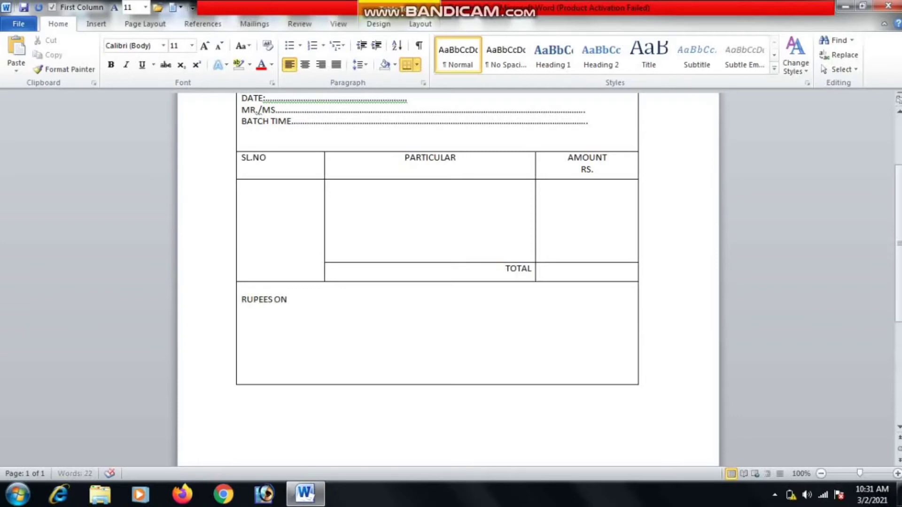
key("BackSpace")
key("BackSpace")
type("INR")
key("BackSpace")
type("WORDS...............................................................................")
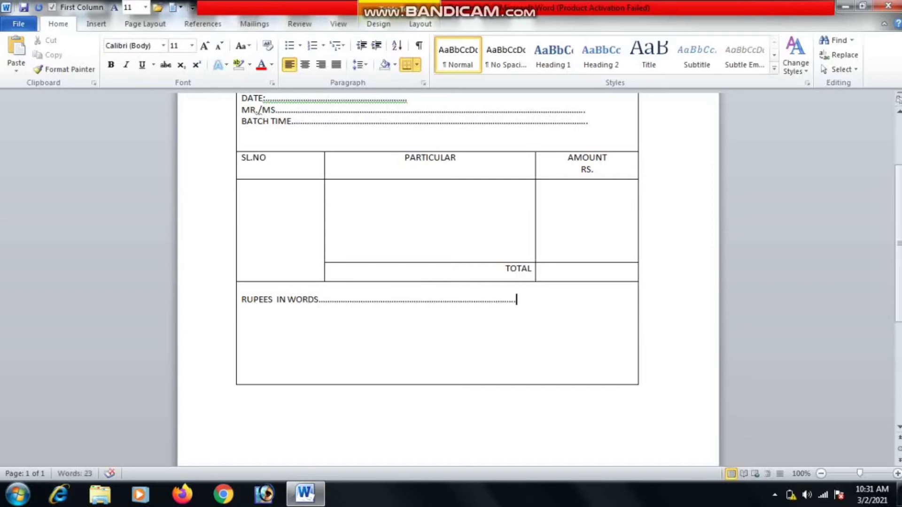
type("ONLY)")
left_click(323, 305)
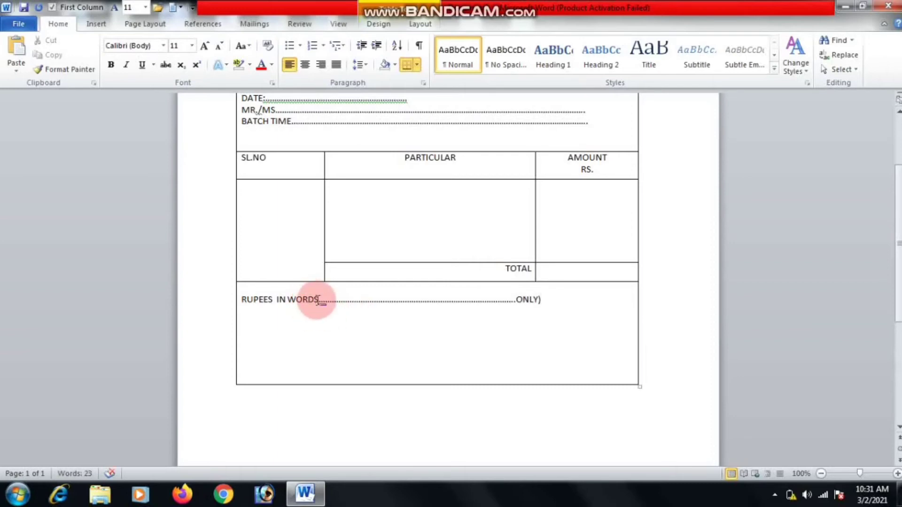
type("(")
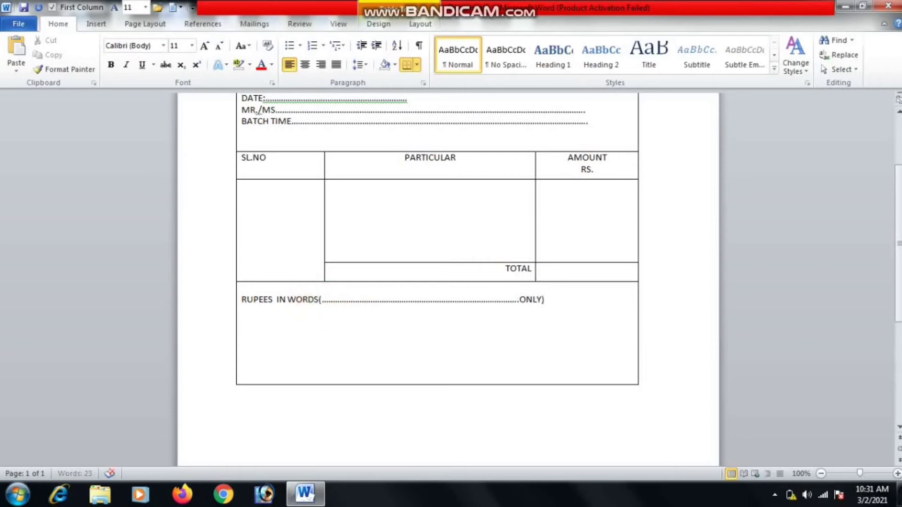
left_click(548, 300)
key("Return")
Type CANDIDATE SIGNATURE in the merged cell, undoing the extra row a Tab added.
type("CANDIDATE")
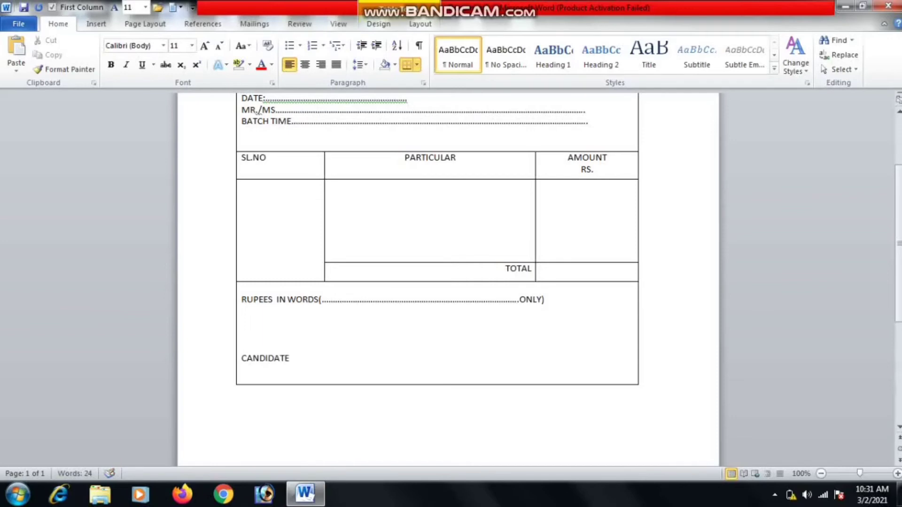
type(" SIGNATURE")
left_click(578, 298)
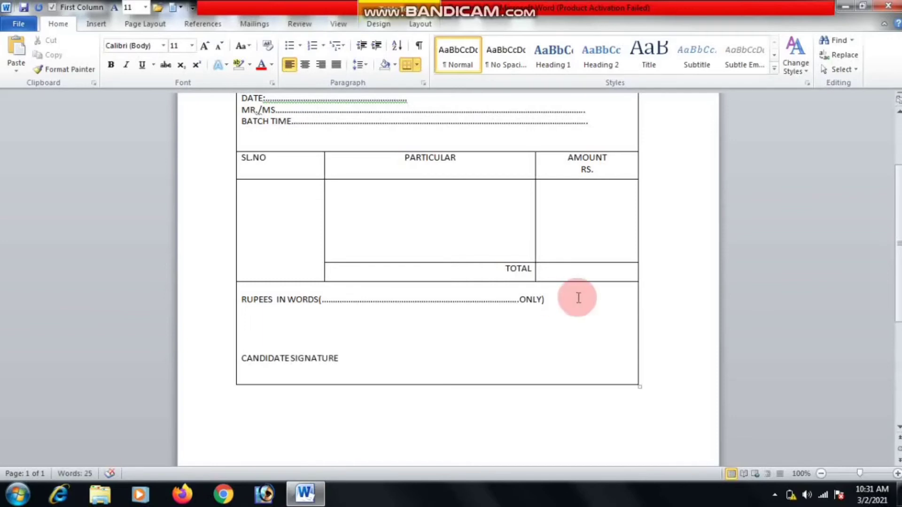
key("Tab")
key("ctrl+z")
left_click(472, 368)
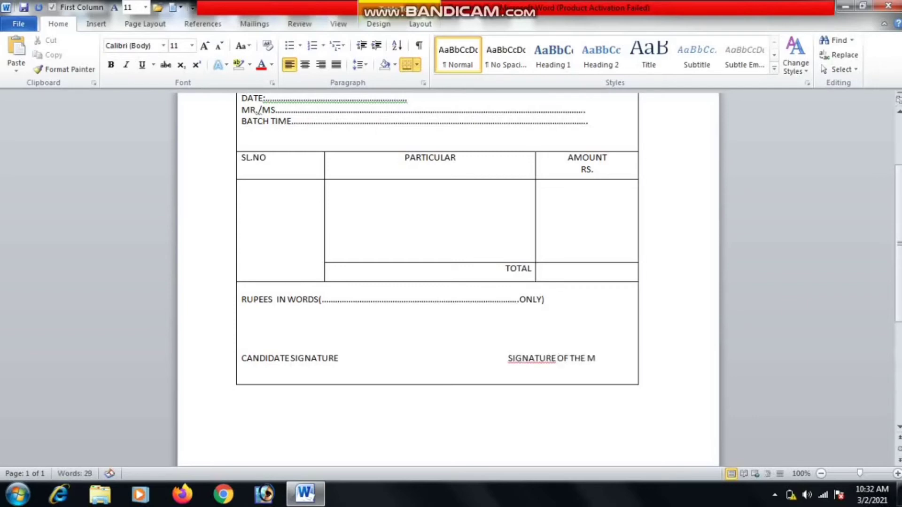
Enlarge the MONY RECEIPT title to 14 and make it bold and underlined.
scroll(540, 235, "up", 3)
left_click_drag(404, 118, 470, 118)
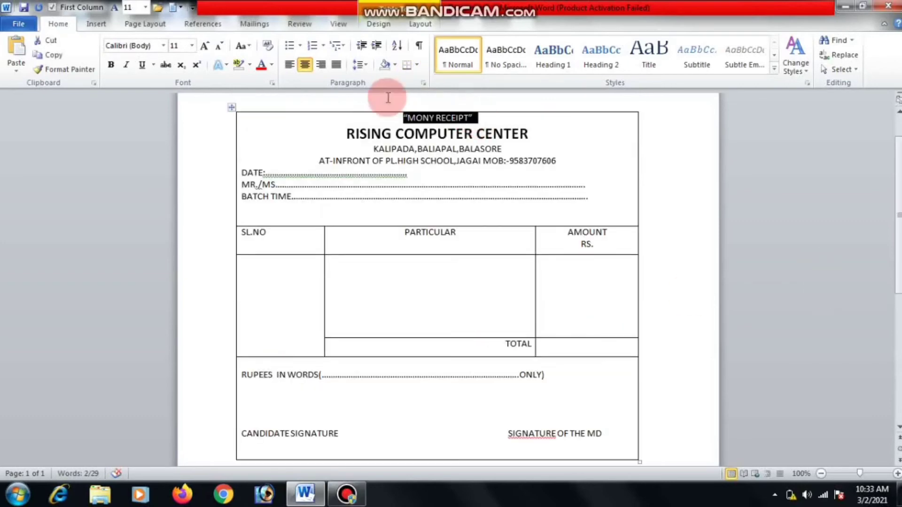
left_click(205, 46)
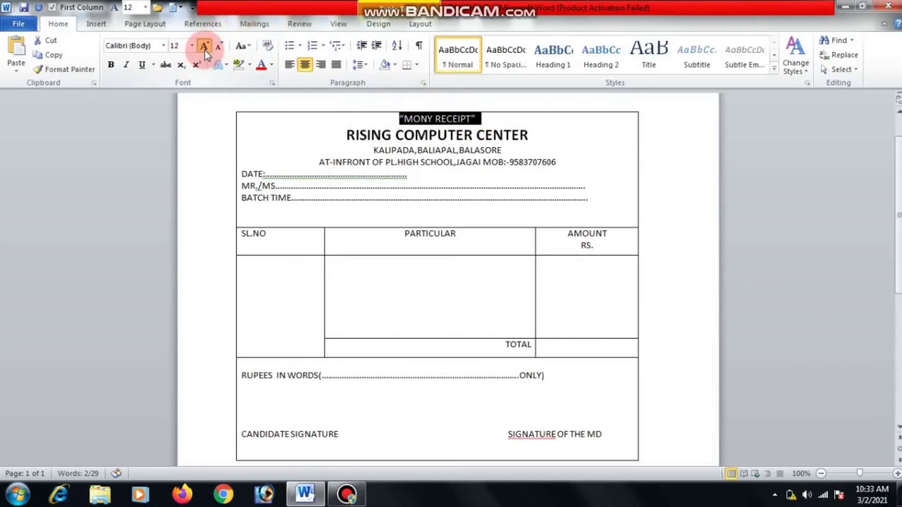
left_click(204, 47)
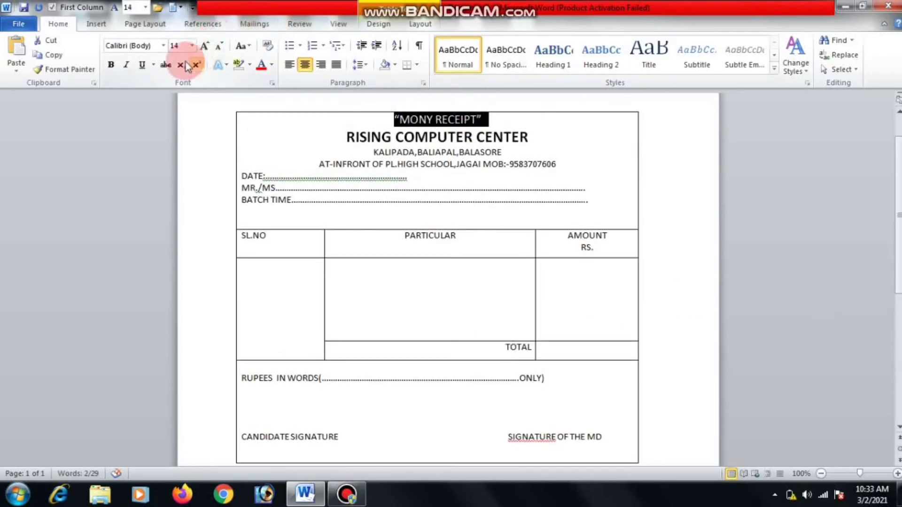
left_click(111, 64)
left_click(142, 66)
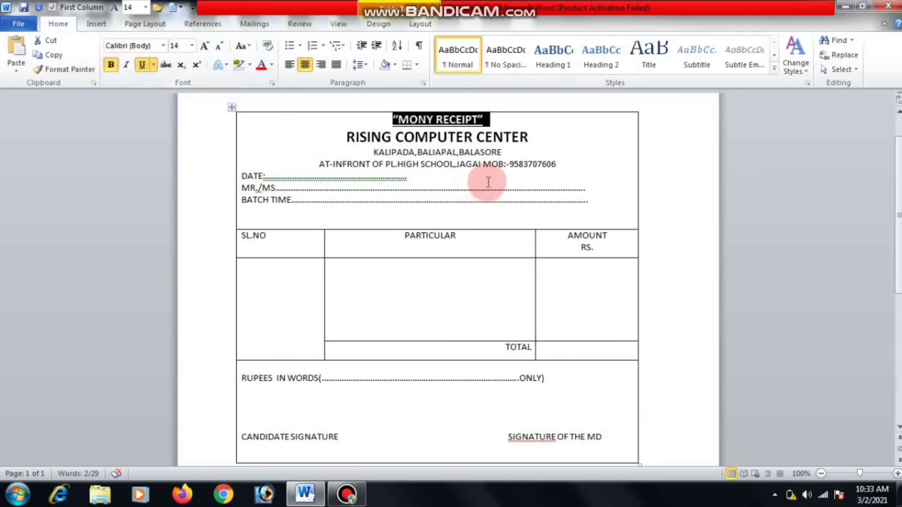
left_click(522, 118)
Try text effects on the RISING COMPUTER CENTER heading and dismiss the low battery warning.
left_click_drag(534, 138, 347, 137)
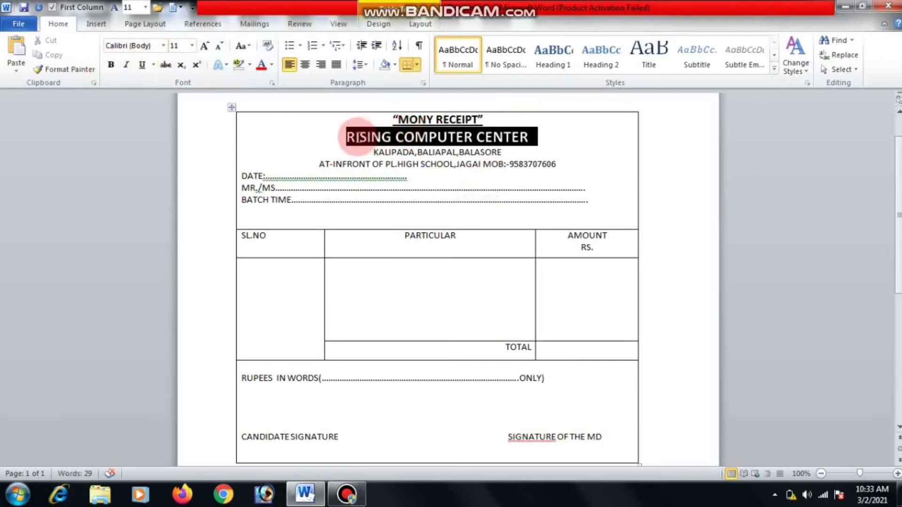
left_click(228, 66)
left_click(228, 66)
left_click(228, 66)
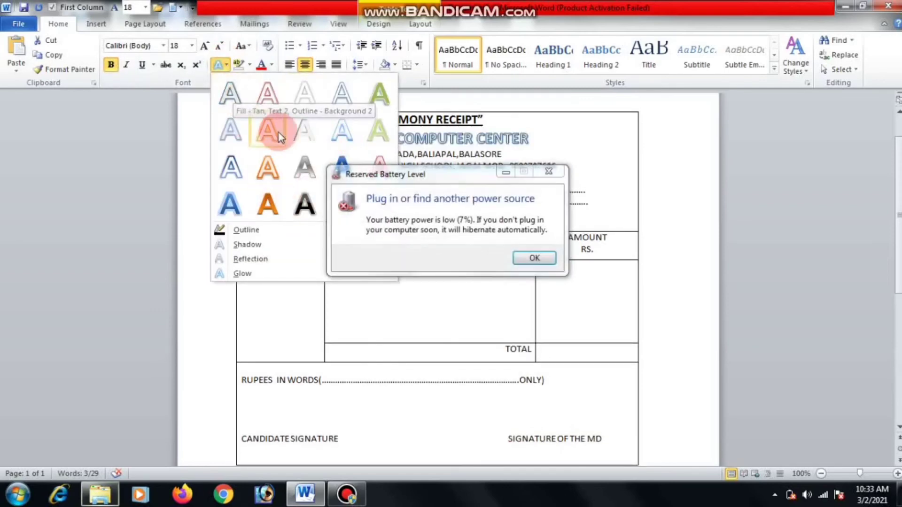
left_click(548, 172)
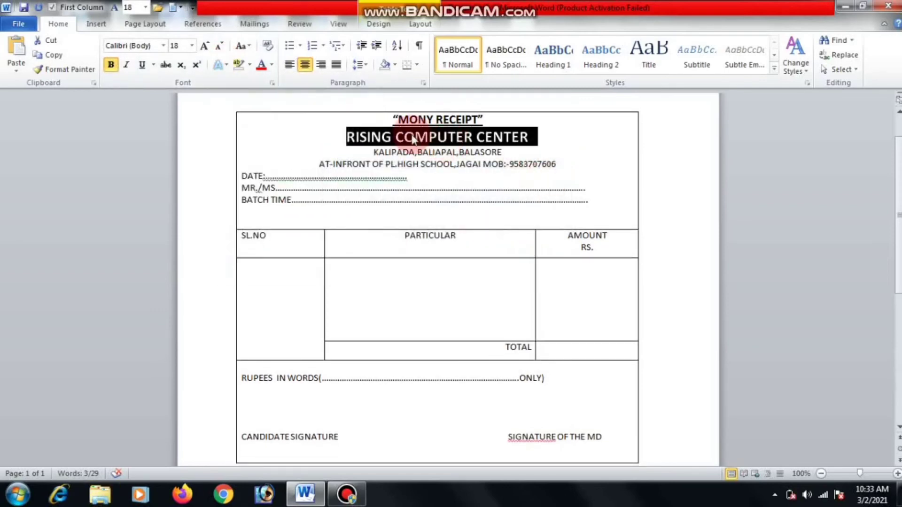
left_click(282, 135)
left_click(342, 194)
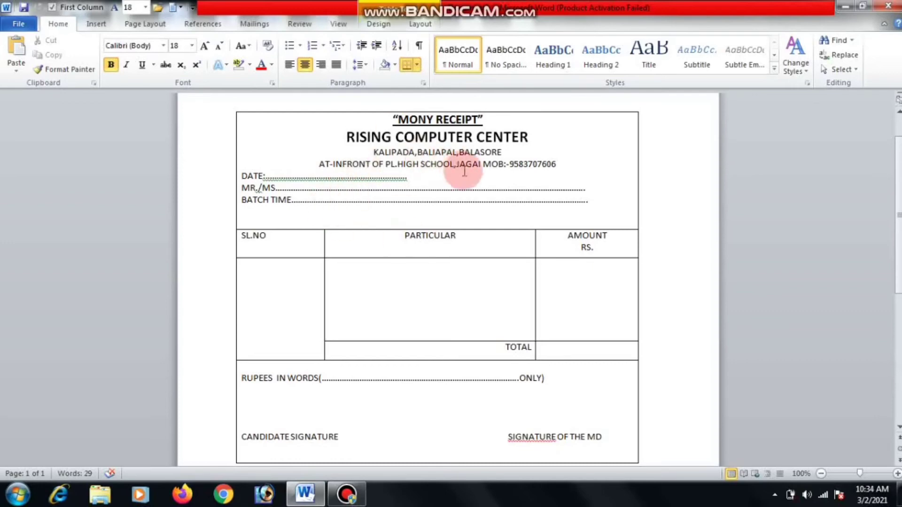
Make both address lines bold and underline the school address line with the phone.
left_click_drag(513, 152, 400, 153)
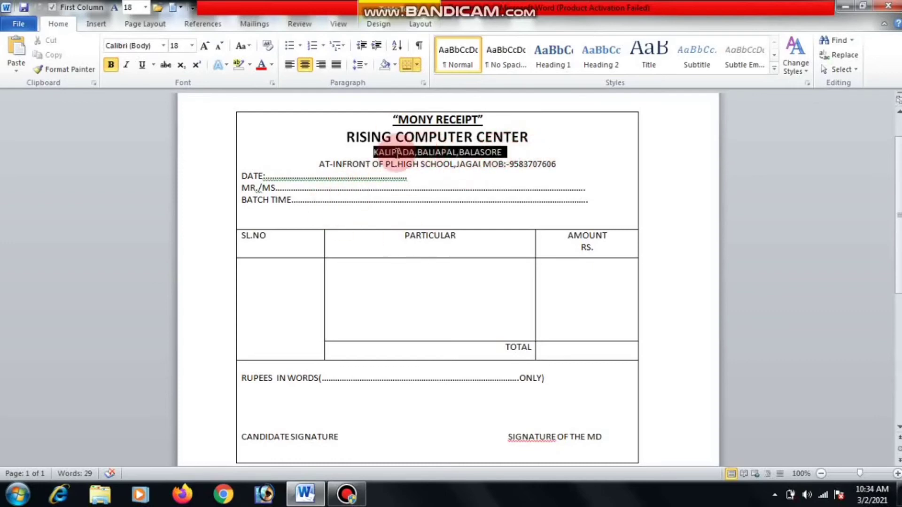
left_click_drag(561, 164, 317, 161)
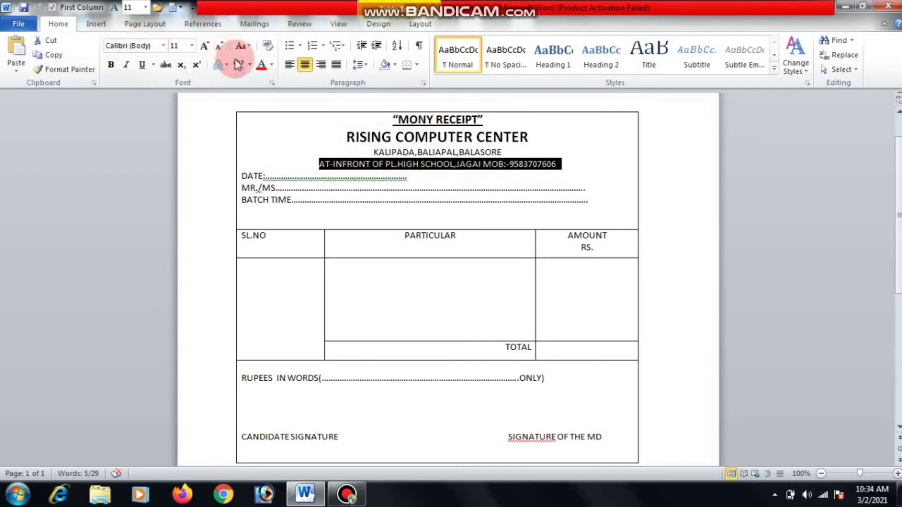
left_click(142, 66)
left_click(111, 65)
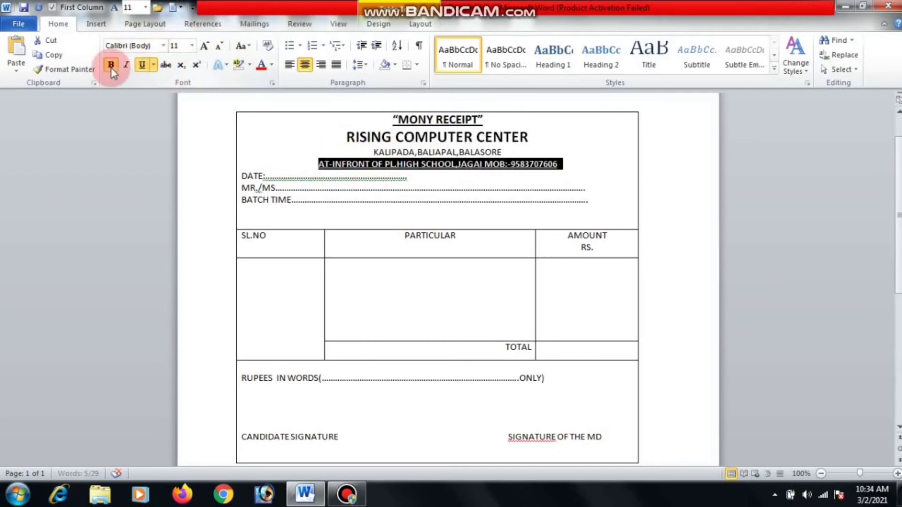
left_click(521, 141)
left_click_drag(505, 152, 339, 151)
left_click(111, 65)
left_click(349, 200)
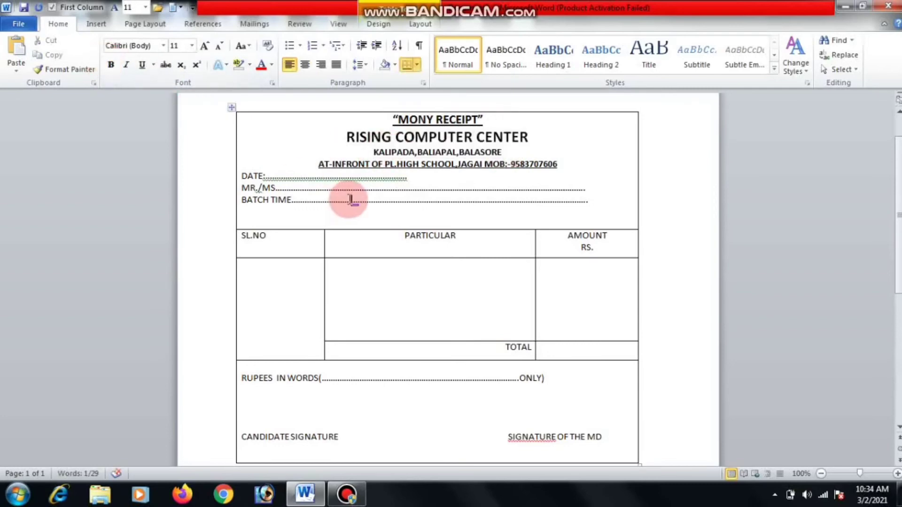
Colour the four header lines red and correct the flagged line to read 'DATE :'.
left_click_drag(512, 168, 370, 115)
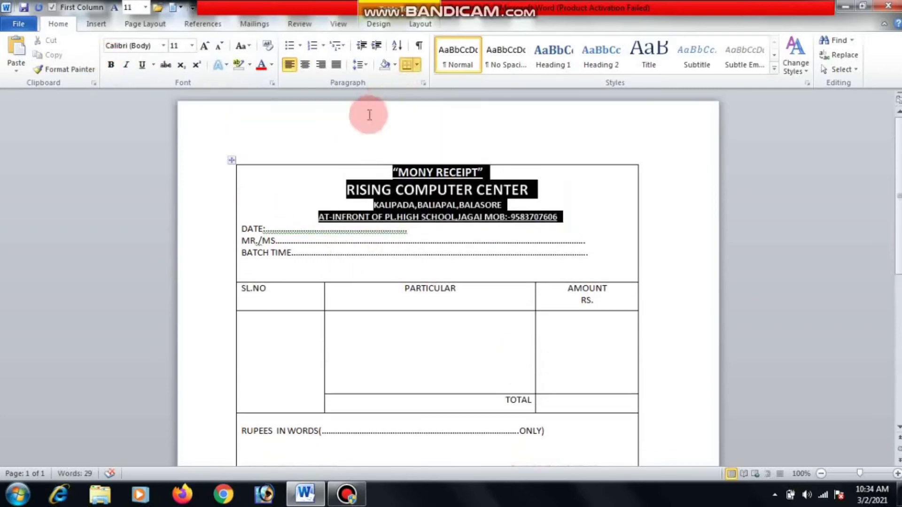
left_click(261, 68)
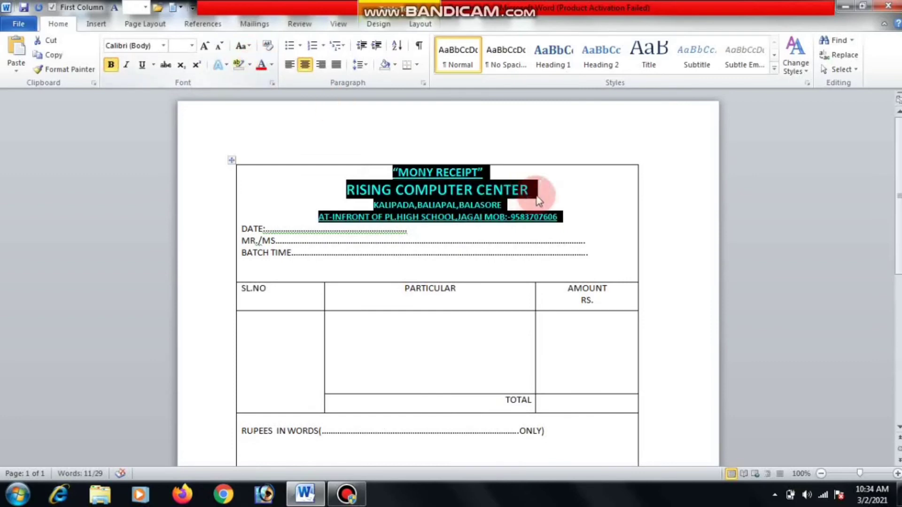
left_click(564, 203)
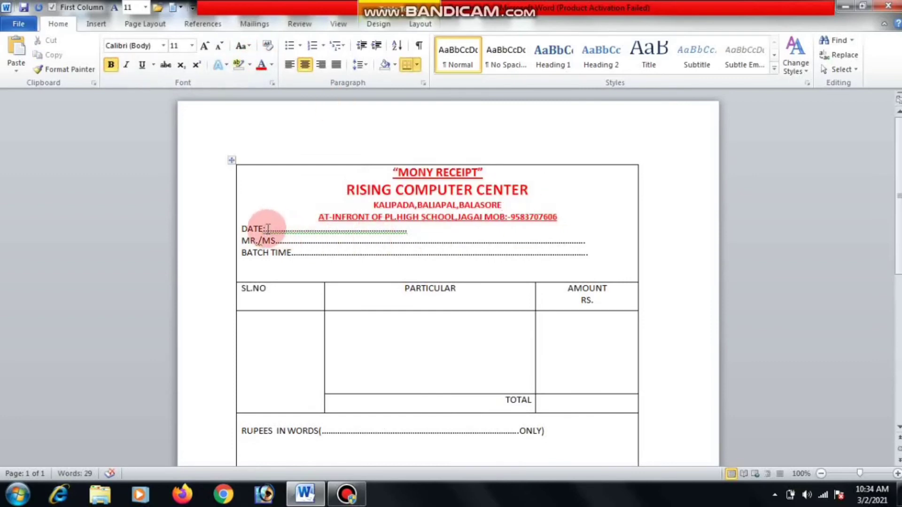
right_click(315, 230)
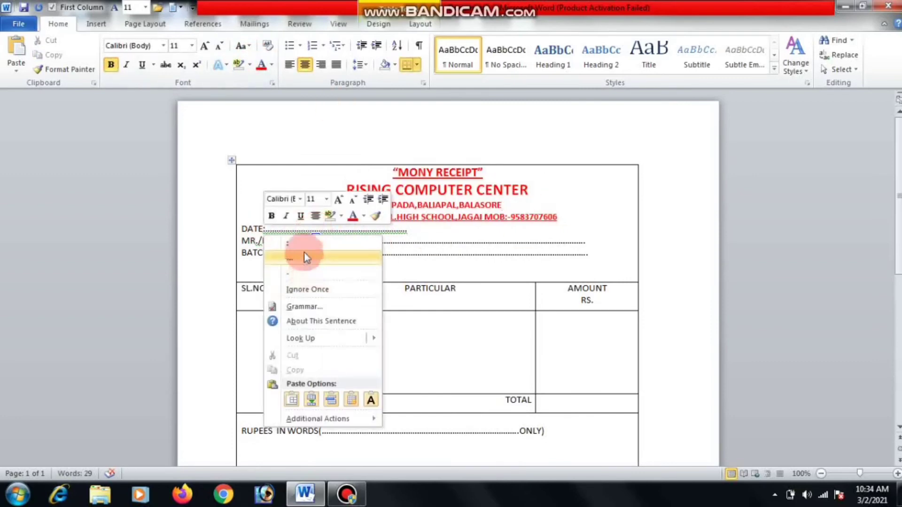
left_click(303, 246)
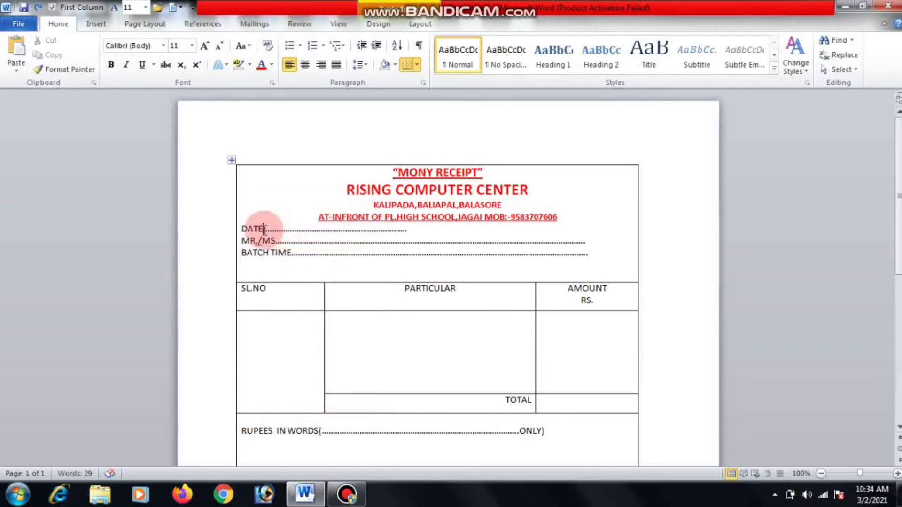
left_click(264, 230)
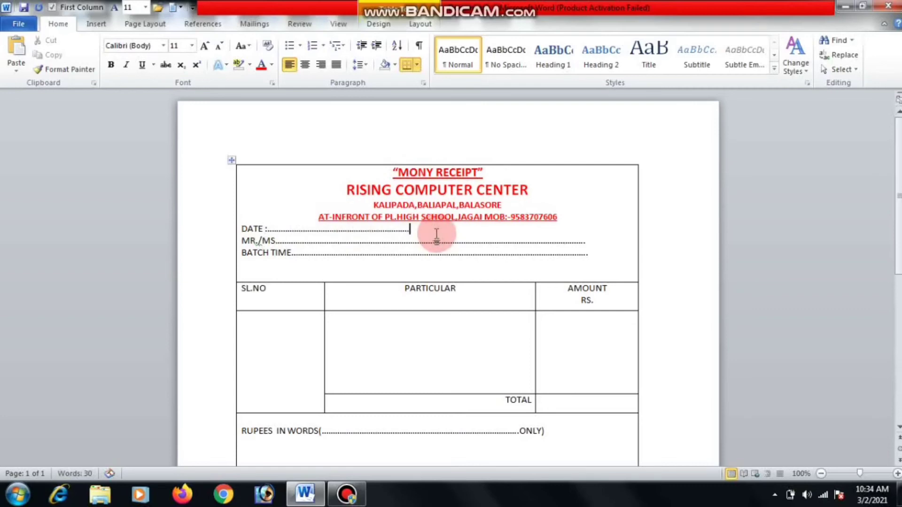
Add blank lines after the school address, DATE and MR./MS. lines.
left_click(566, 214)
key("Return")
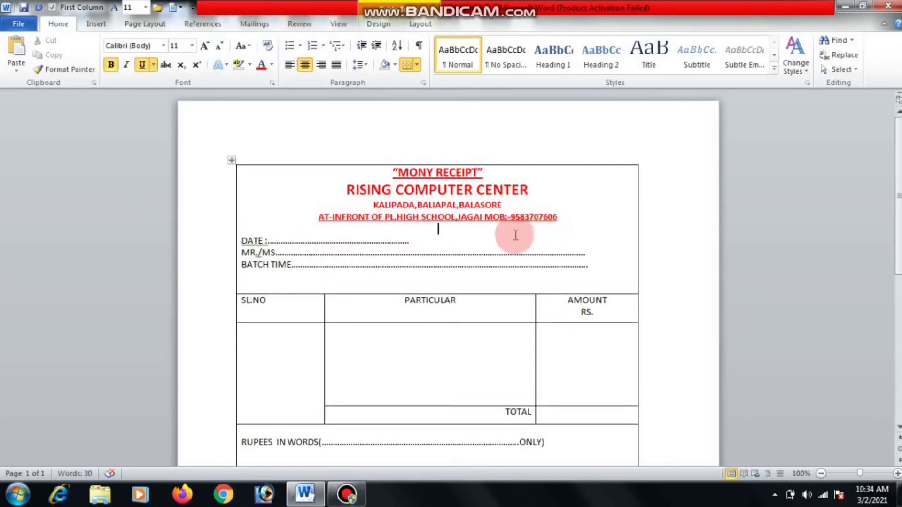
left_click(416, 240)
key("Return")
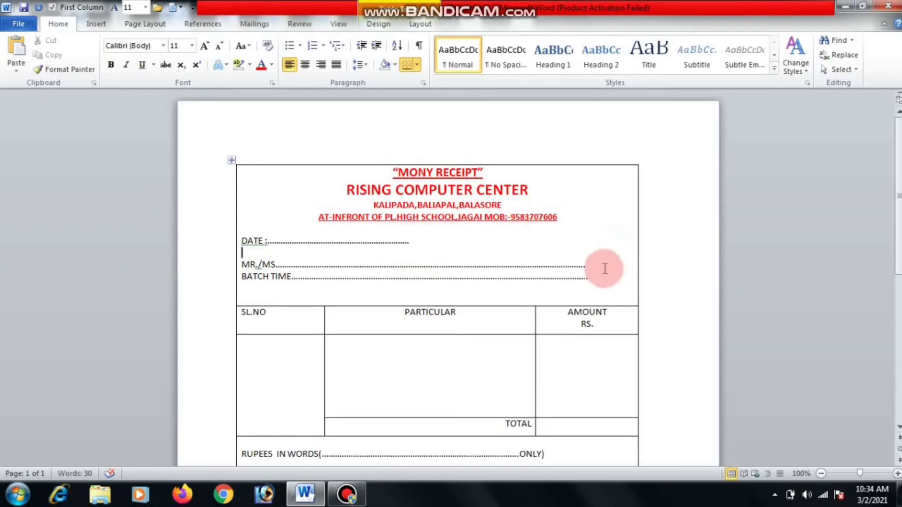
key("Return")
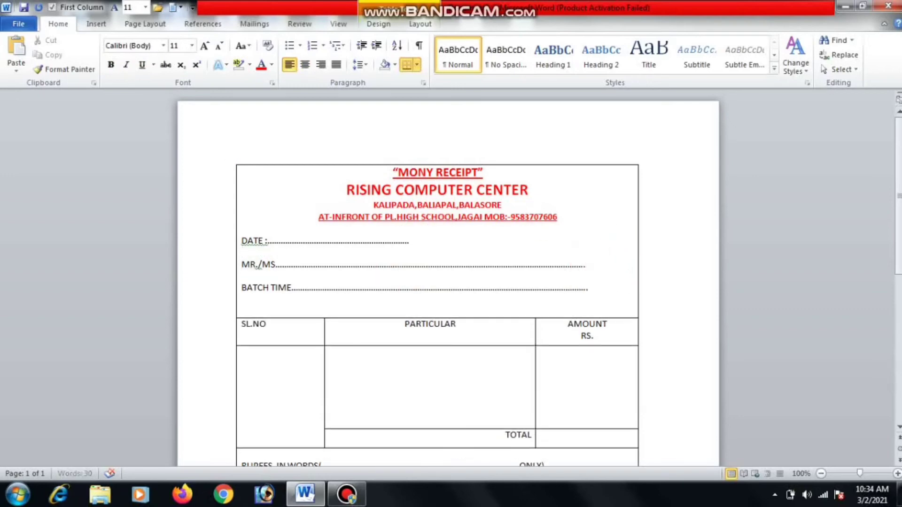
left_click(608, 272)
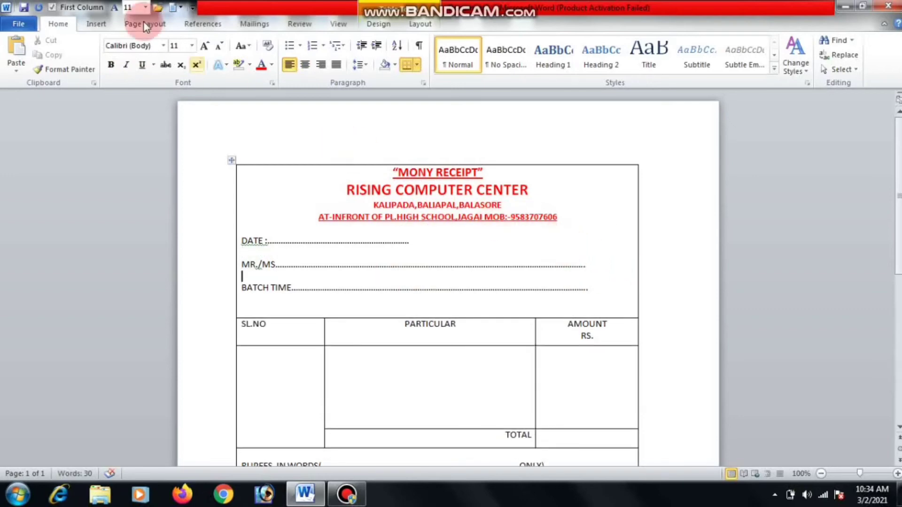
left_click(90, 27)
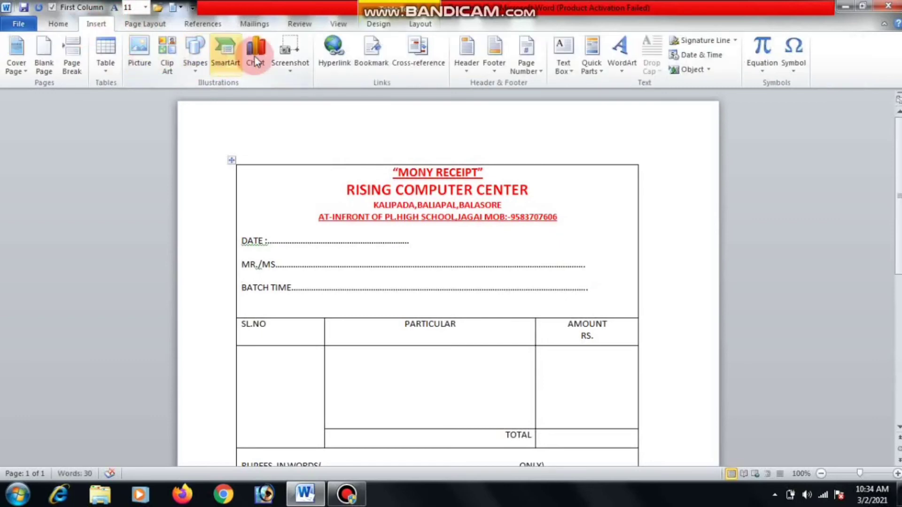
Draw a text box beside the DATE line containing SL.NO-322.
left_click(563, 51)
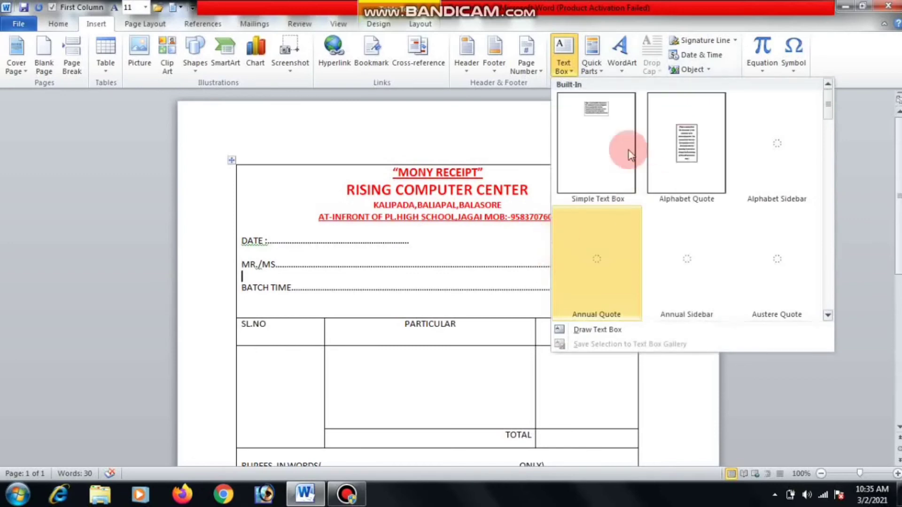
left_click(587, 332)
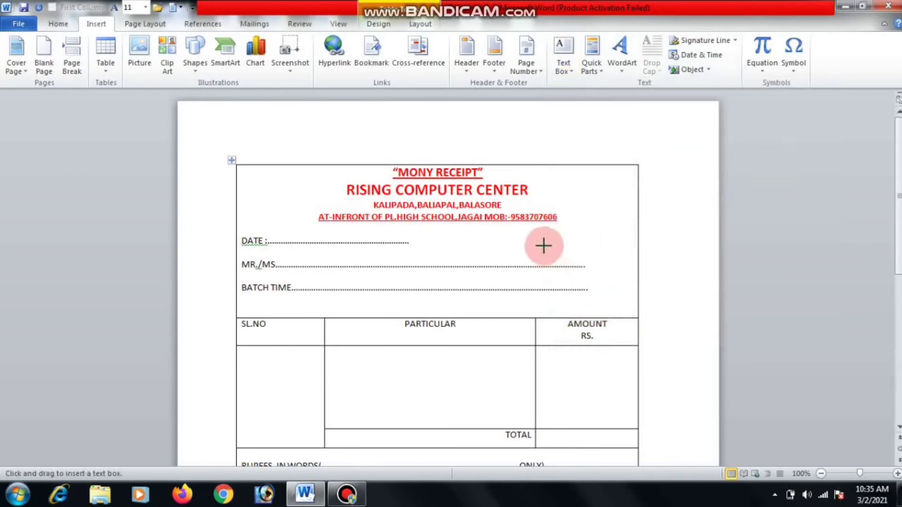
left_click_drag(541, 232, 600, 247)
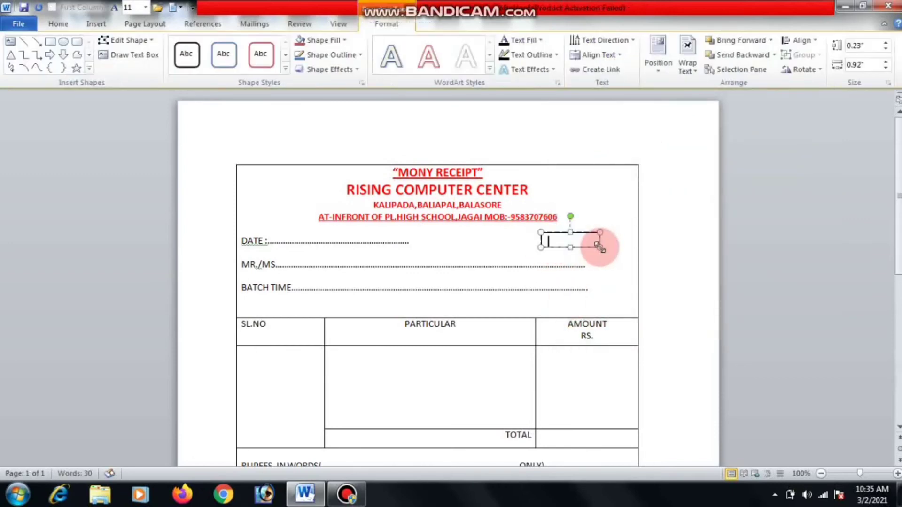
type("SL.NO-")
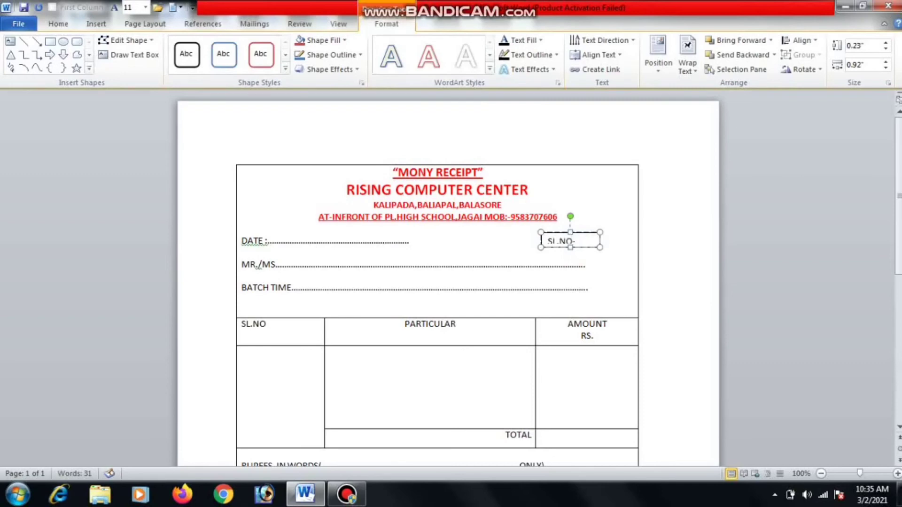
left_click_drag(600, 247, 608, 259)
left_click(568, 234)
left_click_drag(568, 234, 552, 227)
left_click(567, 235)
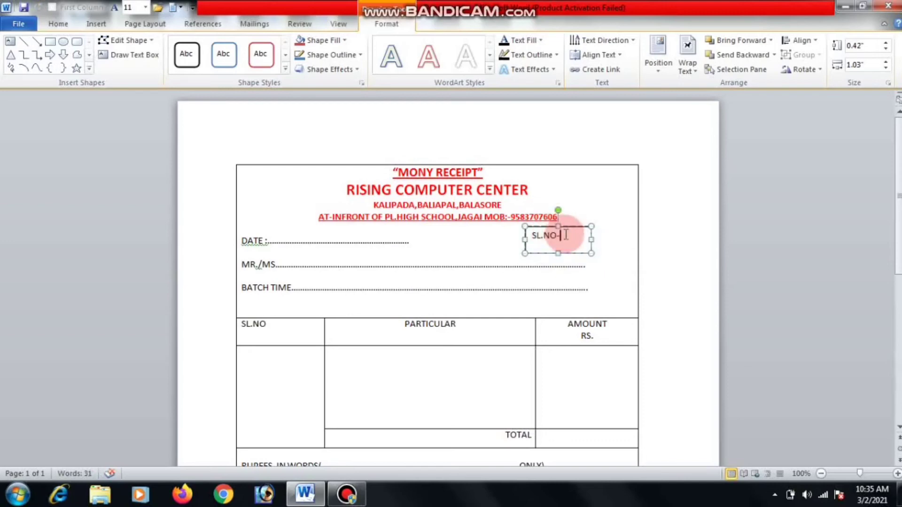
type("322")
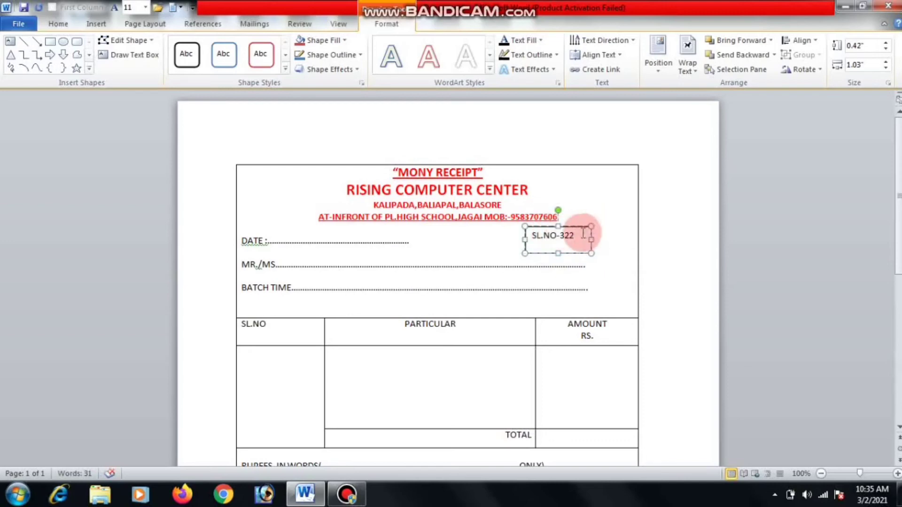
Make 322 one size larger and black, with the SL.NO- label red.
double_click(564, 235)
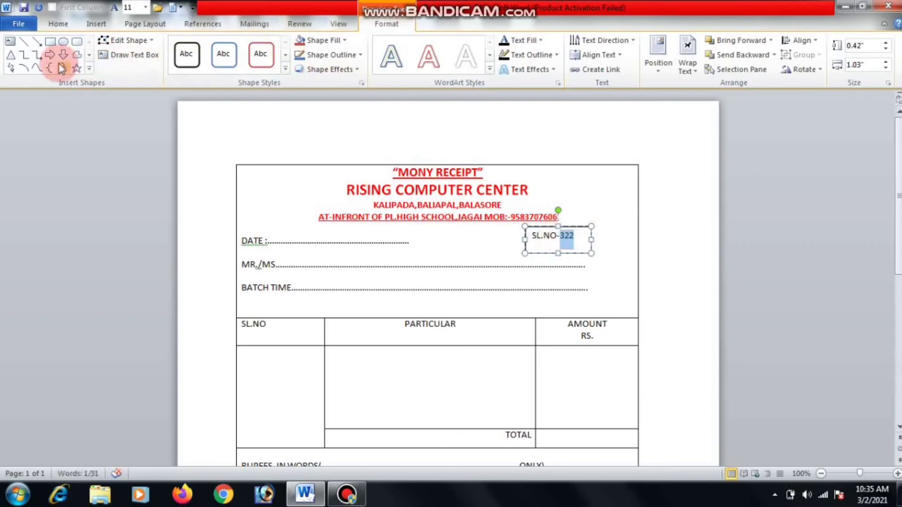
left_click(58, 24)
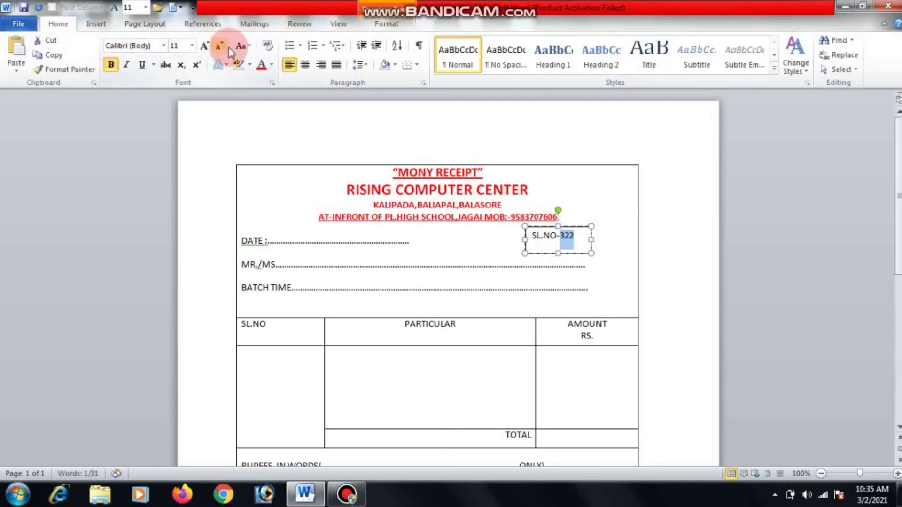
left_click(203, 47)
left_click_drag(557, 241, 534, 243)
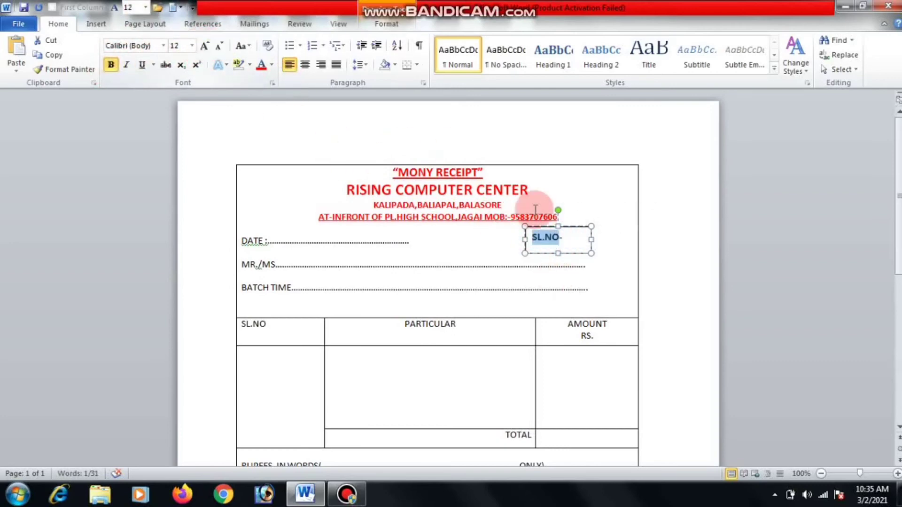
left_click_drag(592, 254, 466, 238)
left_click(262, 64)
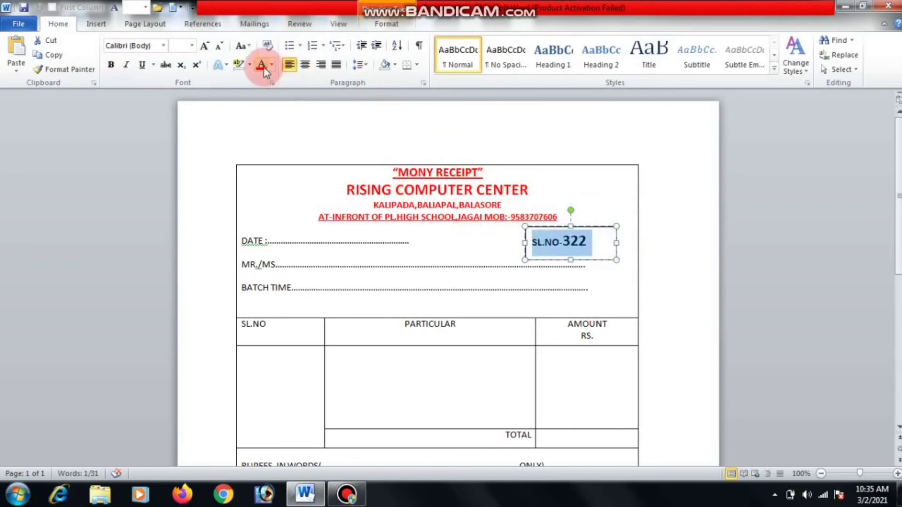
left_click(563, 260)
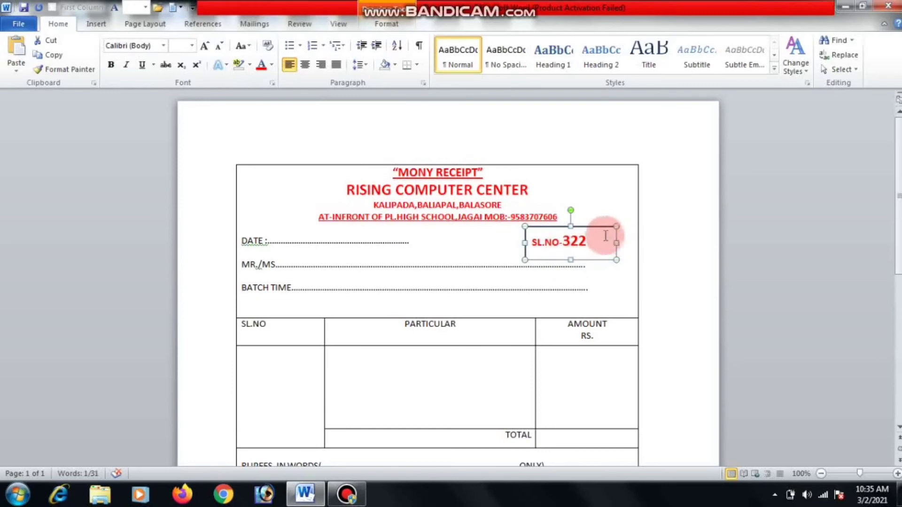
left_click_drag(595, 240, 565, 243)
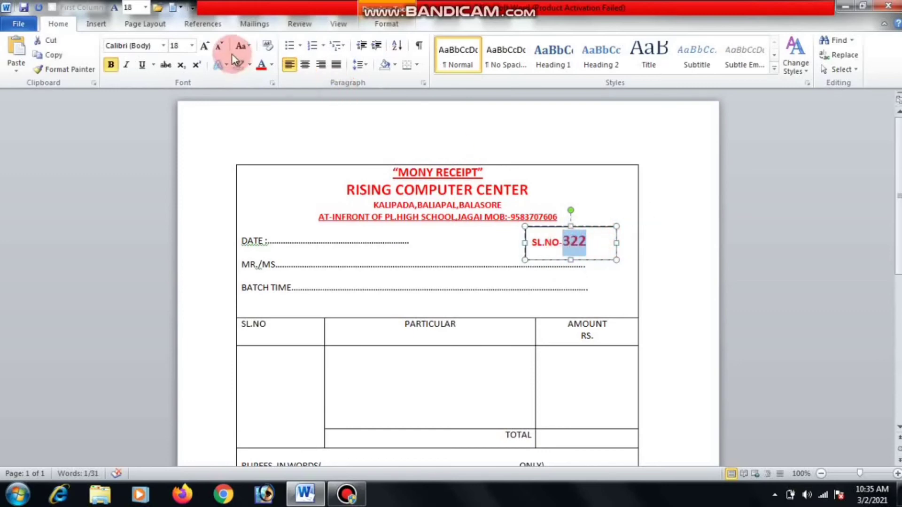
left_click(271, 65)
left_click(272, 108)
left_click(393, 222)
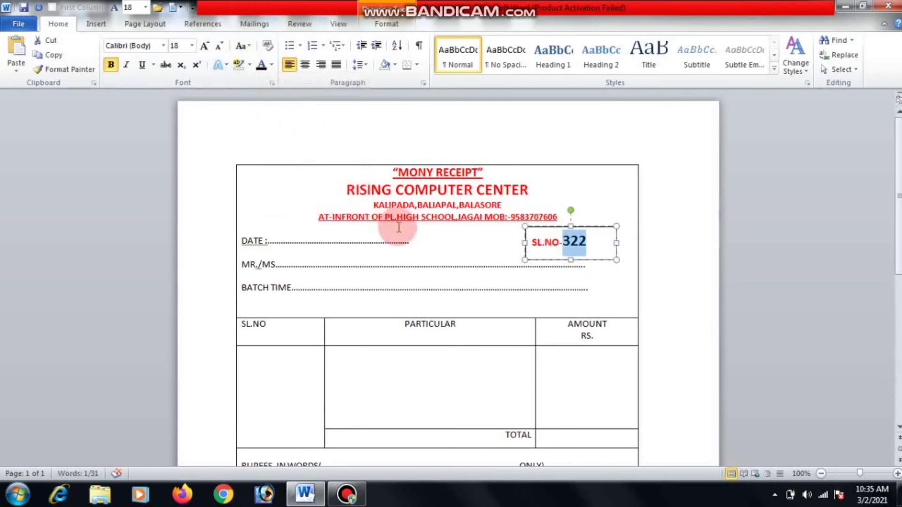
Set the SL.NO text box's Shape Outline to No Outline.
left_click(532, 239)
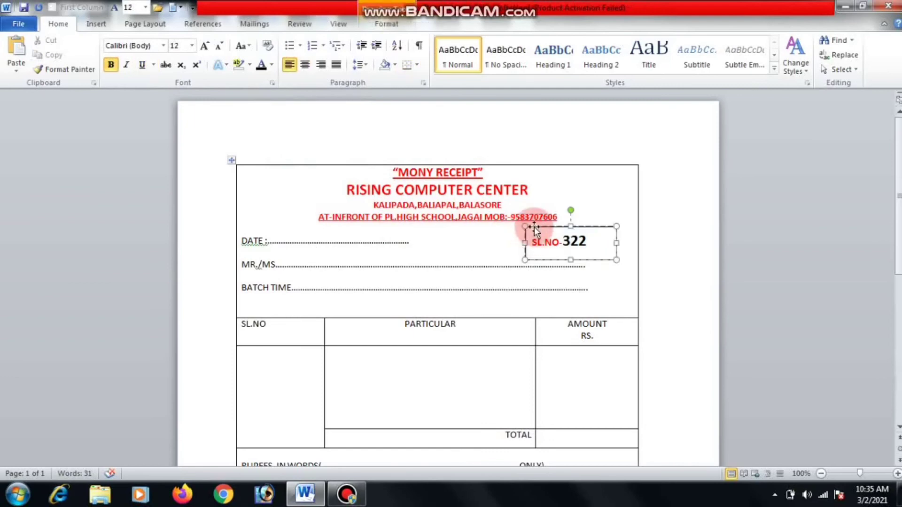
right_click(534, 229)
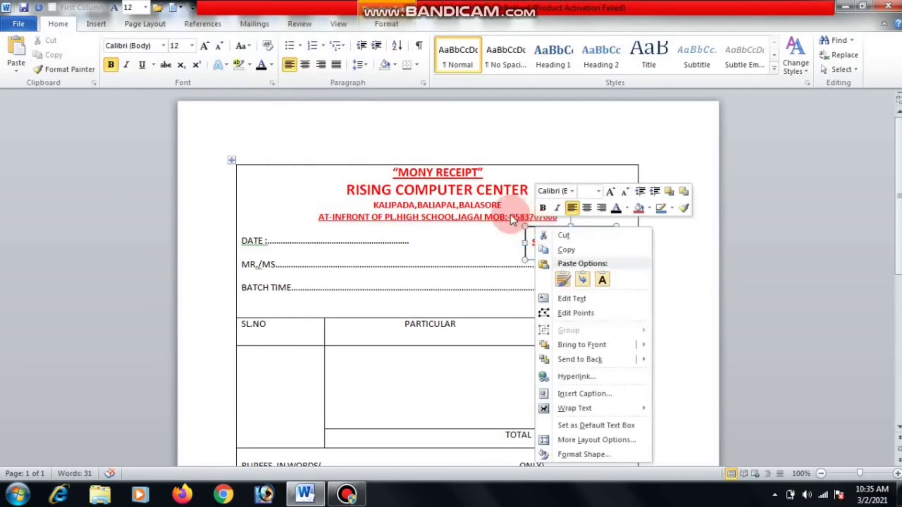
left_click(385, 26)
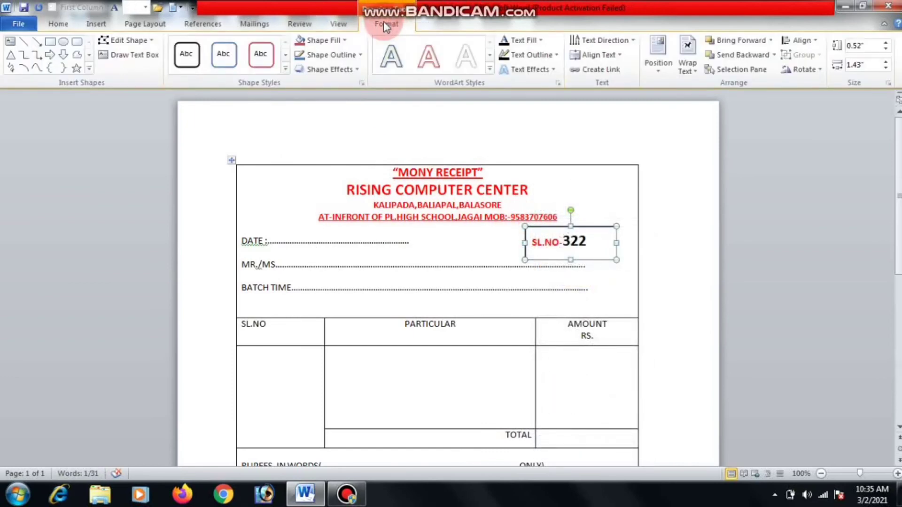
left_click(312, 56)
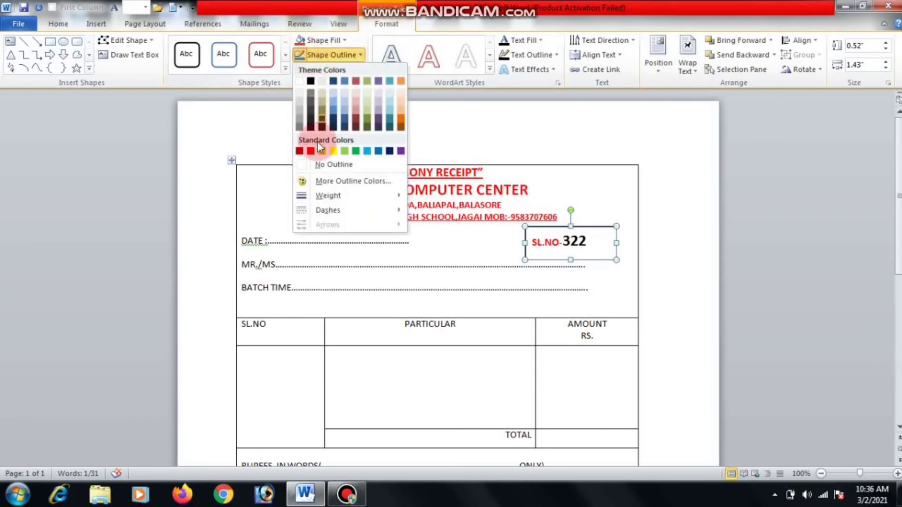
left_click(330, 165)
left_click(381, 265)
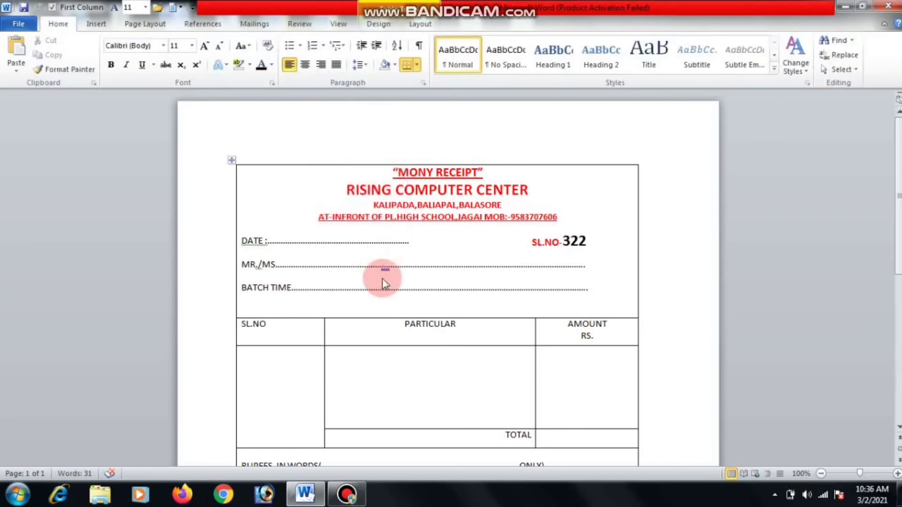
Make the DATE, MR./MS. and BATCH TIME lines bold at 12 pt, rejoining BATCH TIME onto one line.
left_click_drag(338, 296, 230, 239)
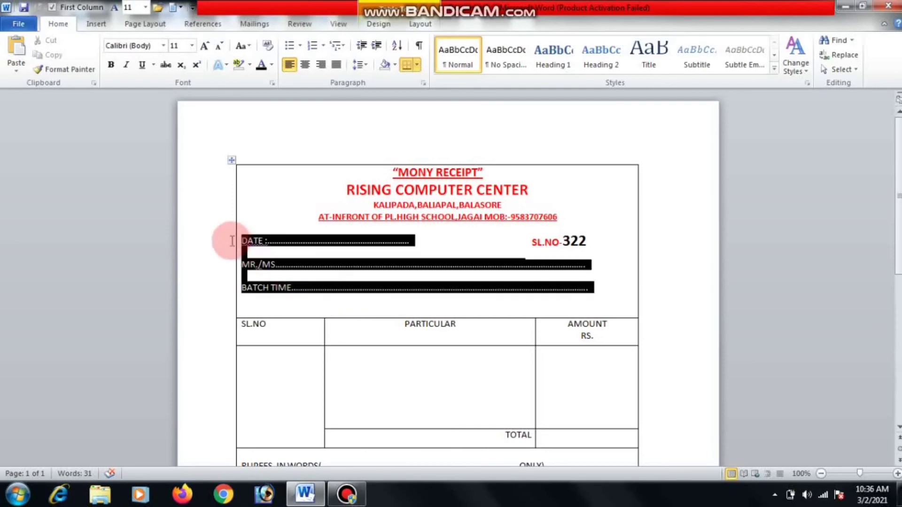
left_click(116, 66)
left_click(203, 45)
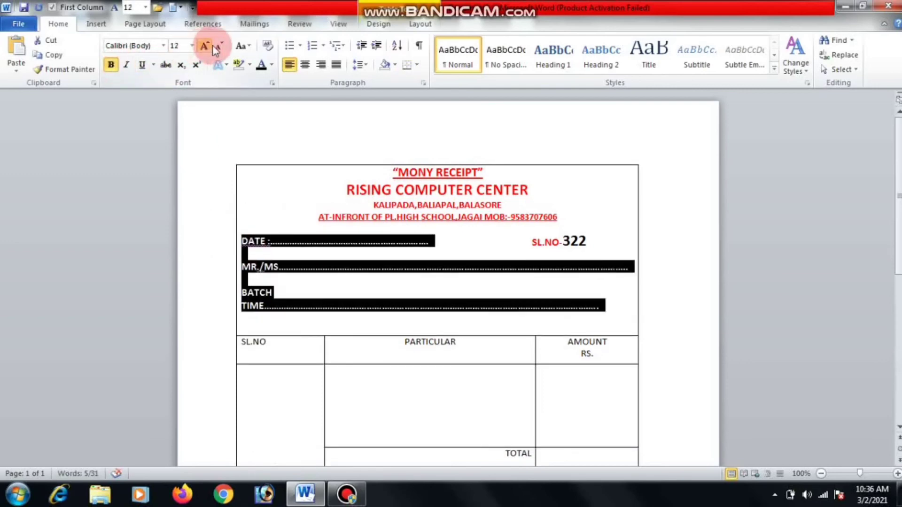
left_click(600, 310)
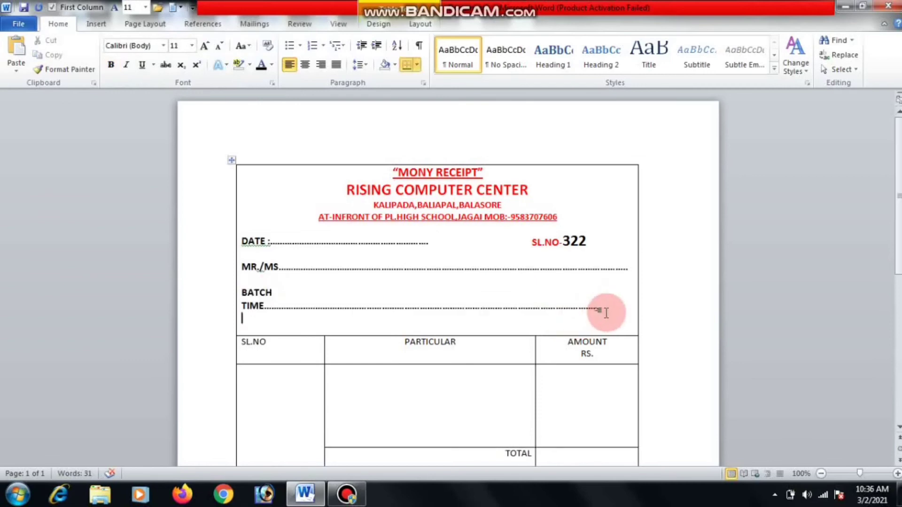
key("BackSpace")
key("BackSpace")
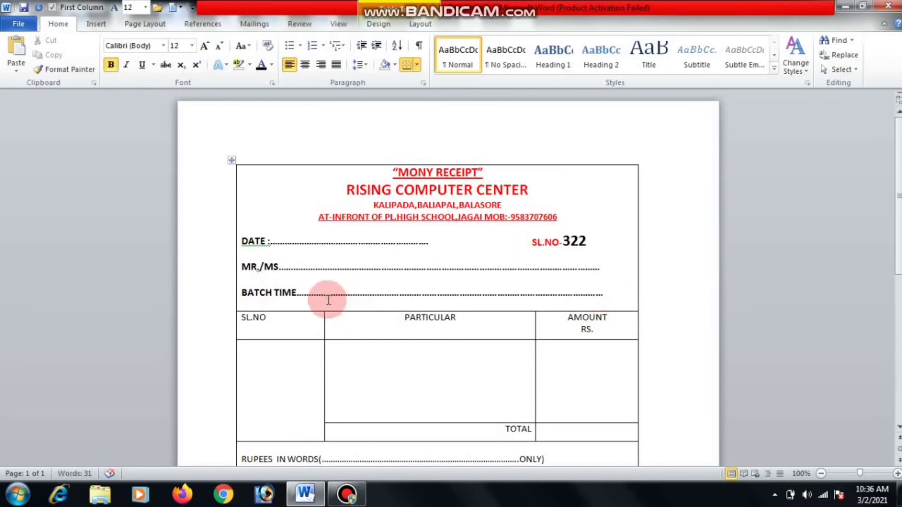
left_click_drag(622, 296, 218, 235)
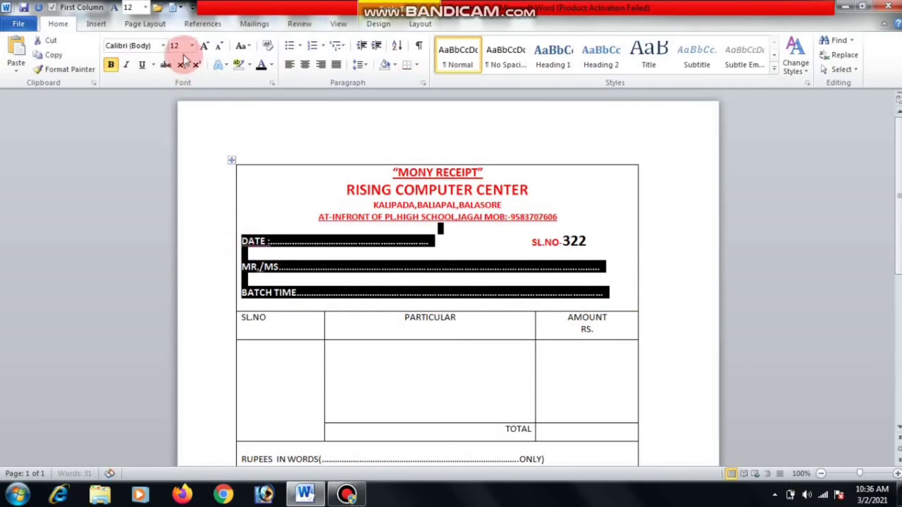
Colour the DATE, MR./MS. and BATCH TIME lines red, and make the items header row red and bold.
left_click(272, 64)
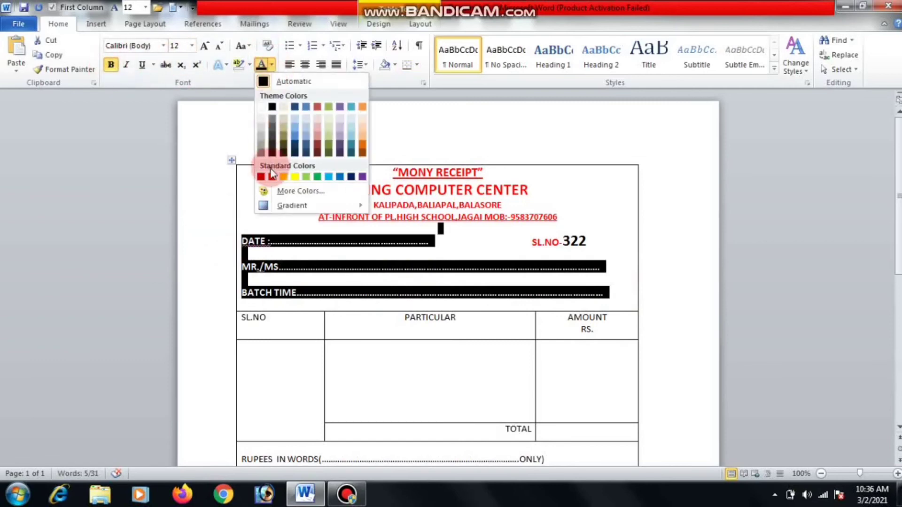
left_click(264, 176)
left_click(325, 375)
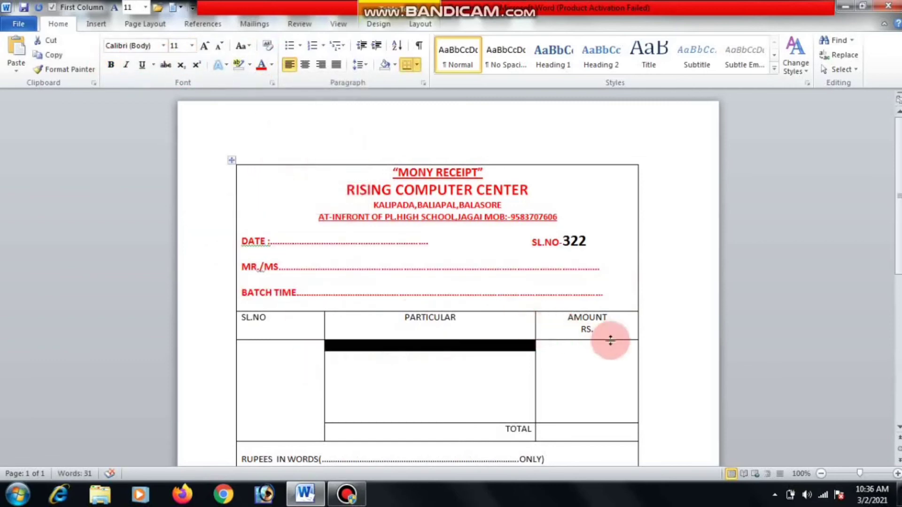
left_click_drag(594, 332, 317, 320)
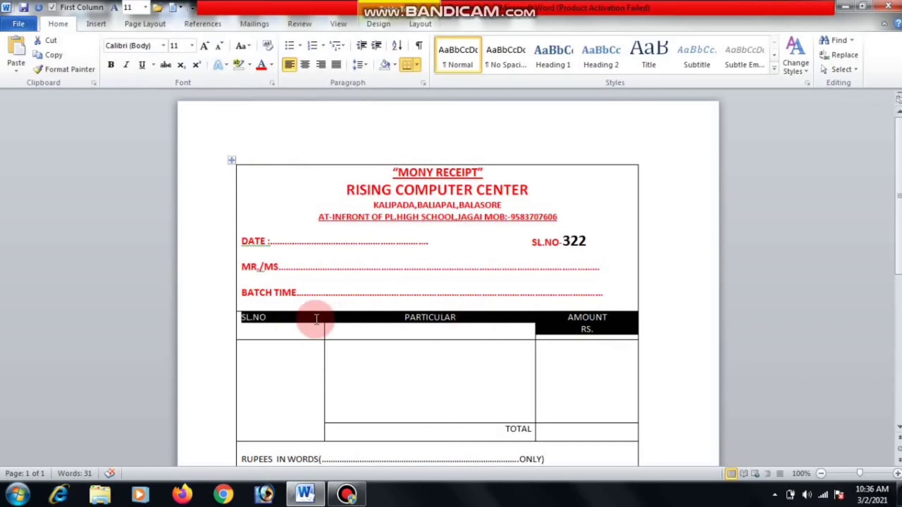
left_click(261, 64)
left_click(111, 64)
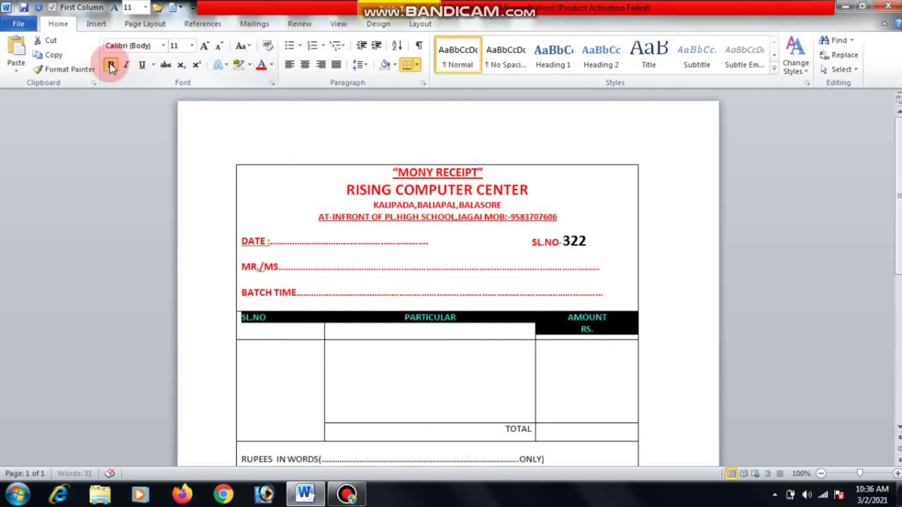
left_click(386, 359)
Make the TOTAL row bold and red.
left_click_drag(550, 430, 477, 429)
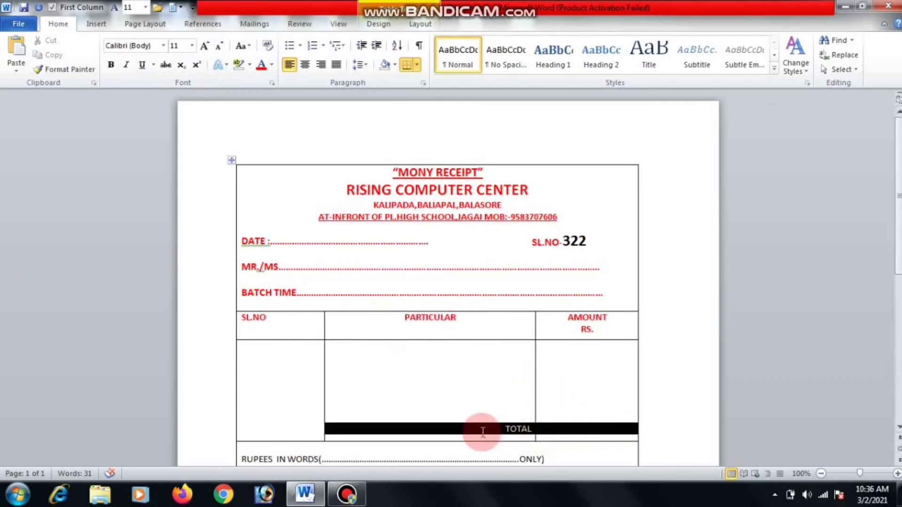
left_click(112, 65)
left_click(263, 68)
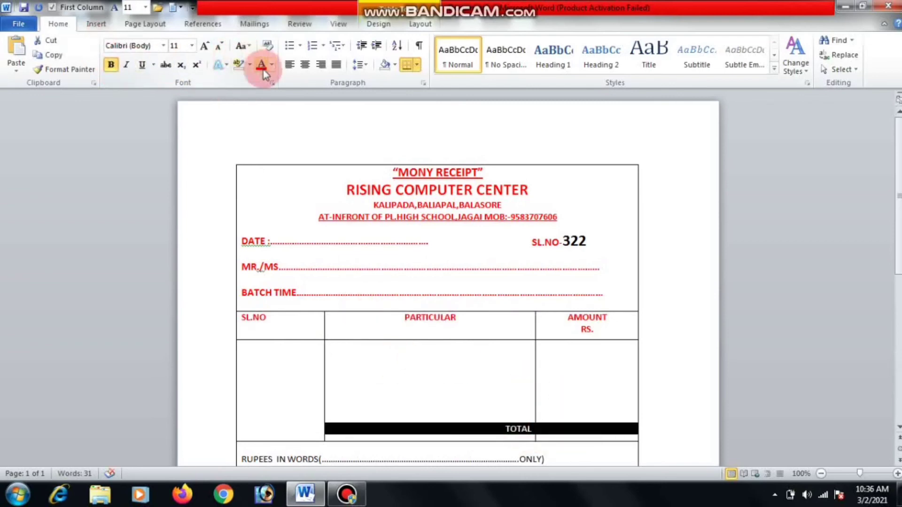
left_click(447, 283)
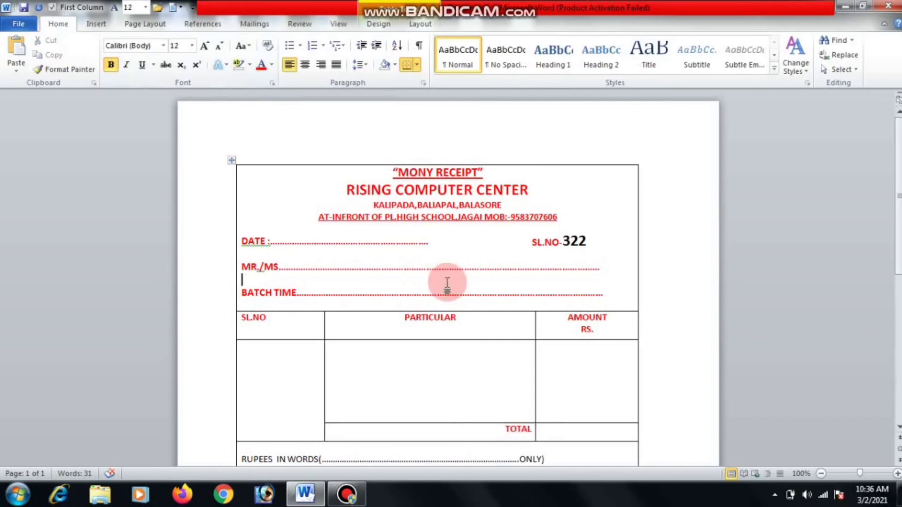
Make RUPEES IN WORDS and the signature lines red, bold, size 12, trimming spaces before SIGNATURE OF THE MD.
scroll(619, 318, "down", 3)
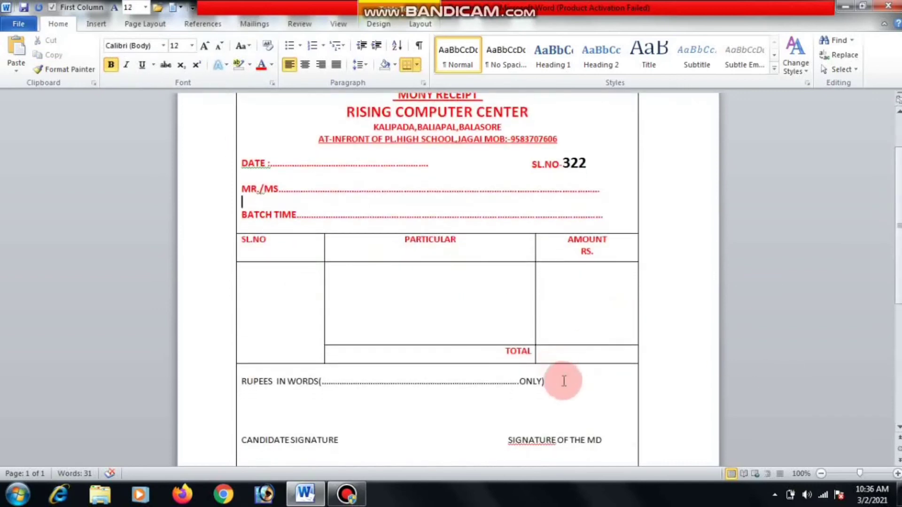
mouse_move(606, 442)
left_mouse_down()
mouse_move(251, 368)
mouse_move(242, 376)
left_mouse_up()
left_click(261, 64)
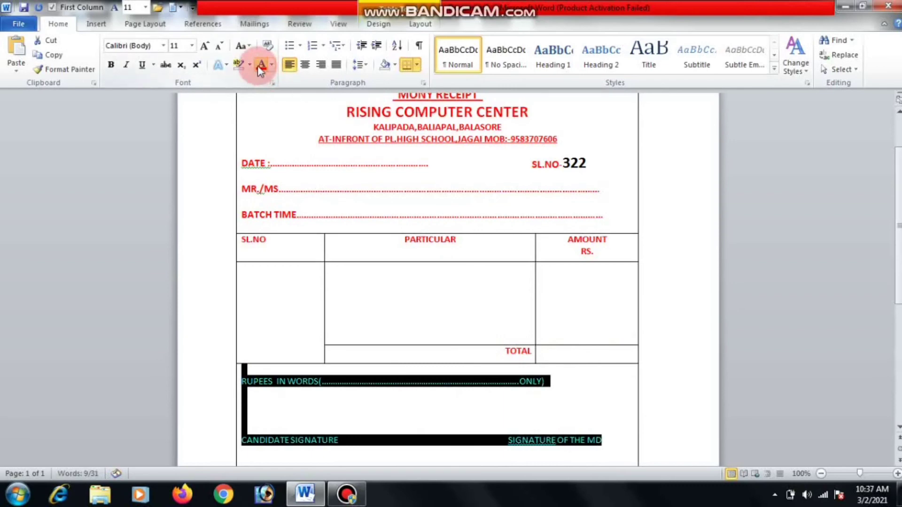
left_click(111, 66)
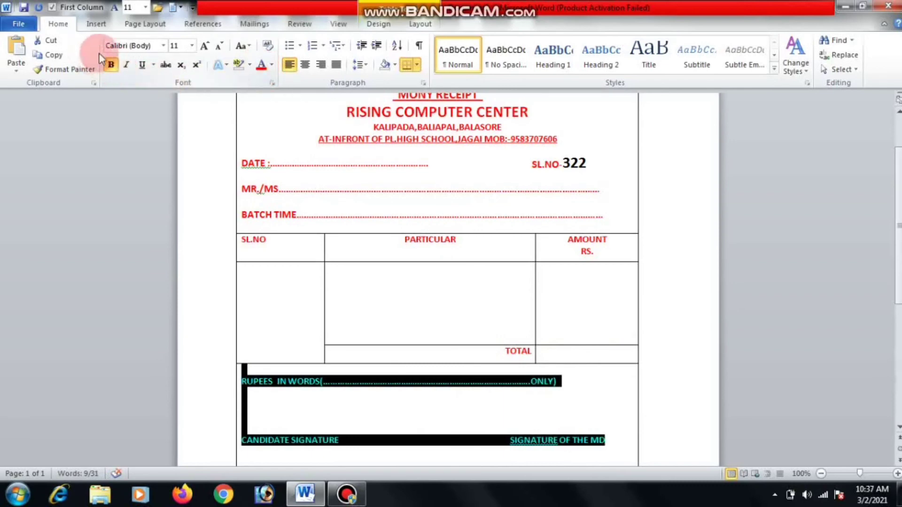
left_click(203, 45)
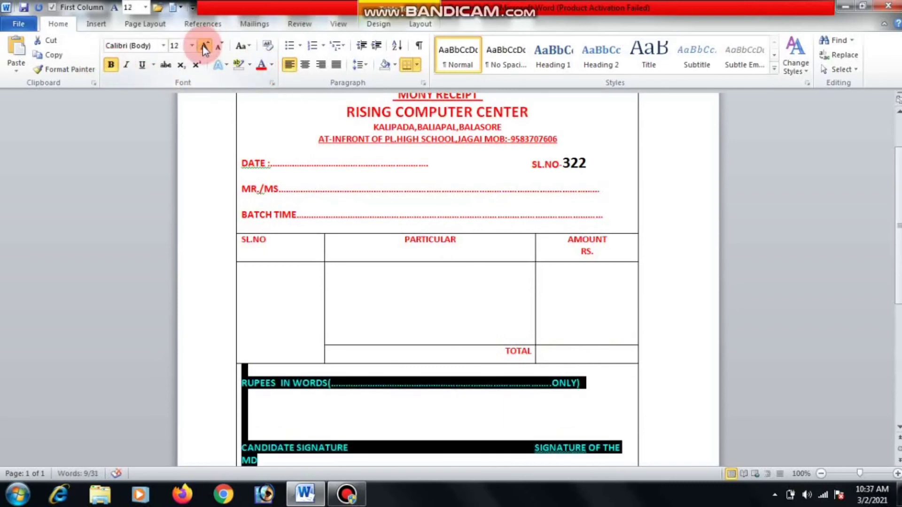
left_click(421, 420)
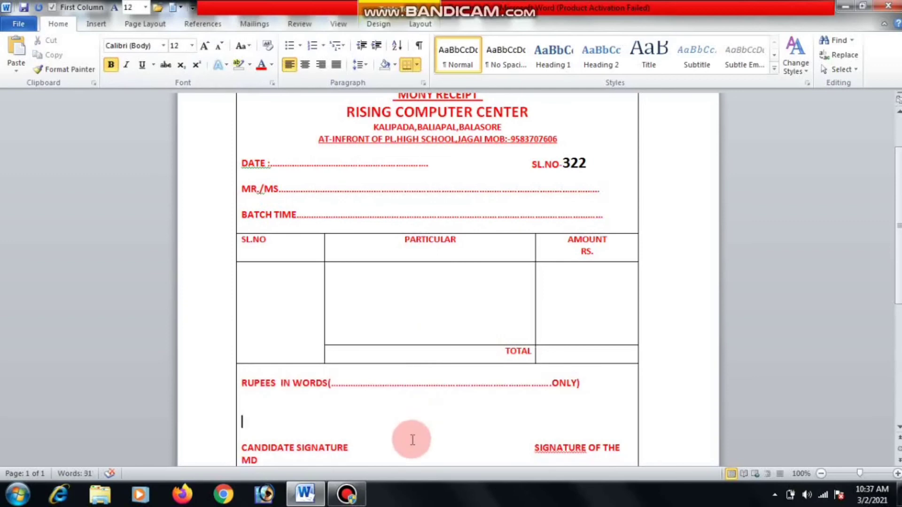
left_click(528, 448)
key("BackSpace")
key("BackSpace")
key("BackSpace")
key("BackSpace")
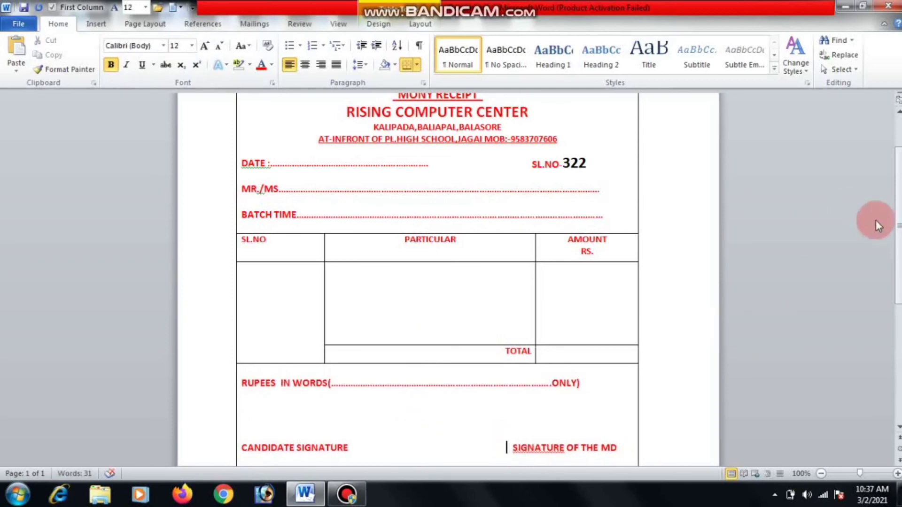
Underline the SIGNATURE OF THE MD and CANDIDATE SIGNATURE labels.
left_click_drag(862, 470, 858, 471)
scroll(862, 471, "down", 5)
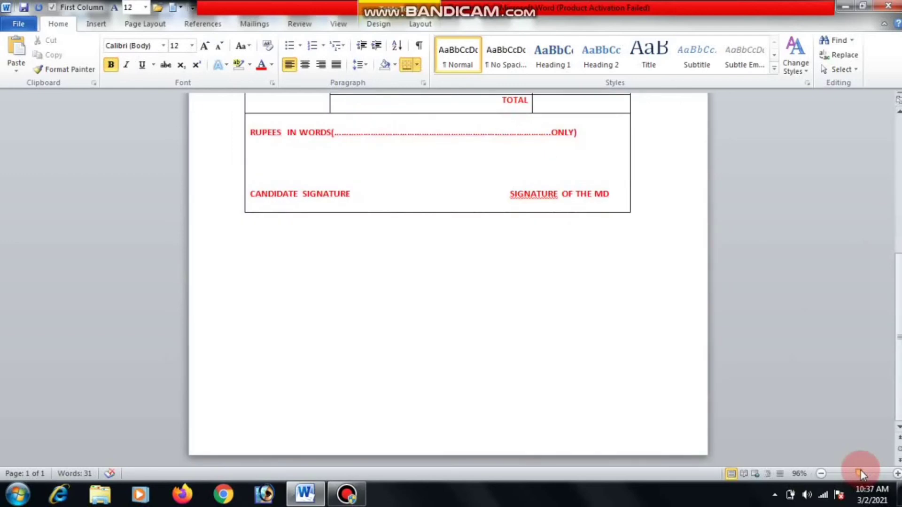
scroll(897, 256, "up", 3)
scroll(897, 256, "up", 5)
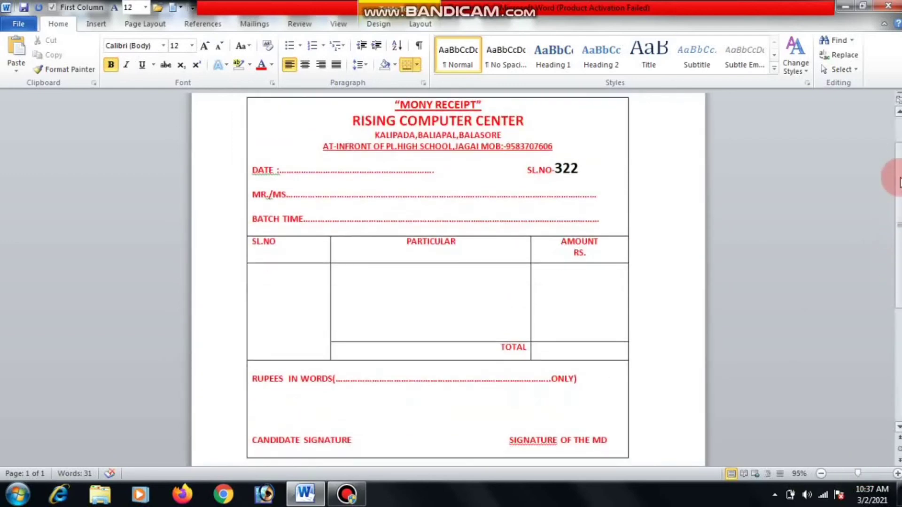
mouse_move(603, 434)
left_mouse_down()
mouse_move(575, 439)
mouse_move(503, 415)
left_mouse_up()
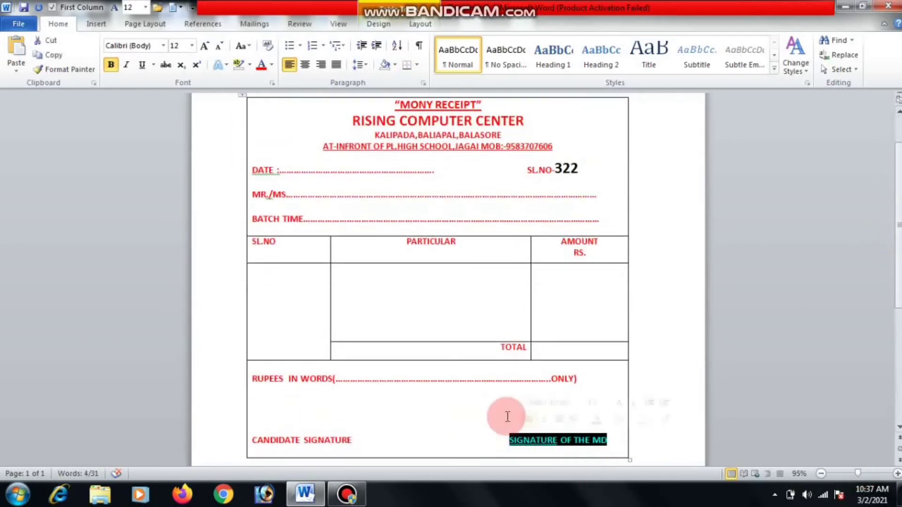
left_click(142, 63)
left_click_drag(330, 401, 268, 433)
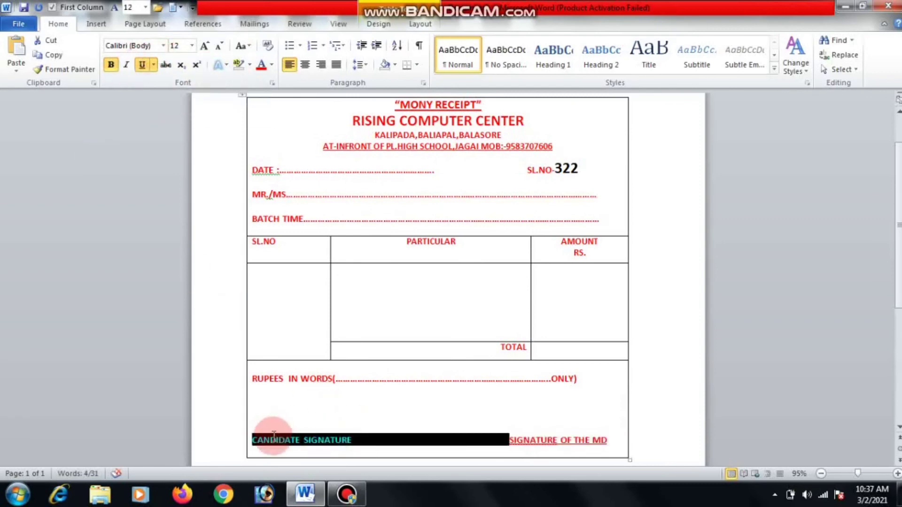
left_click_drag(359, 440, 243, 441)
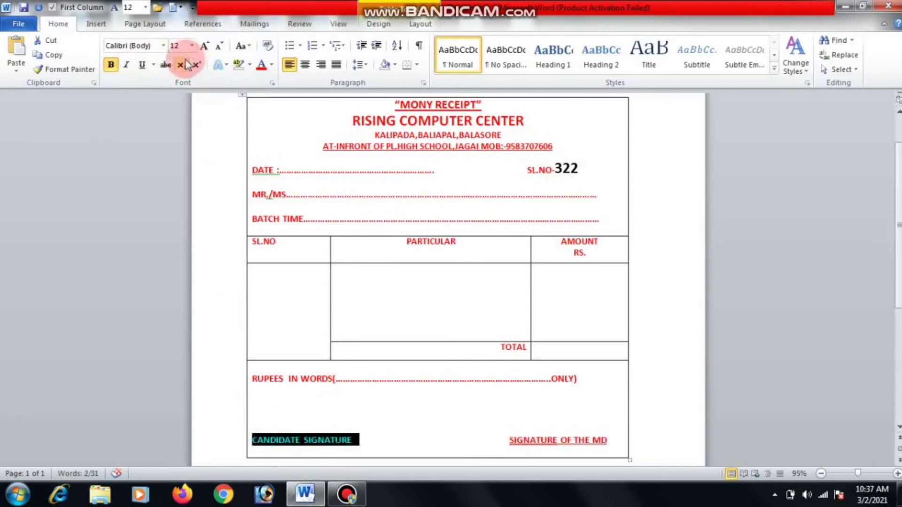
left_click(143, 65)
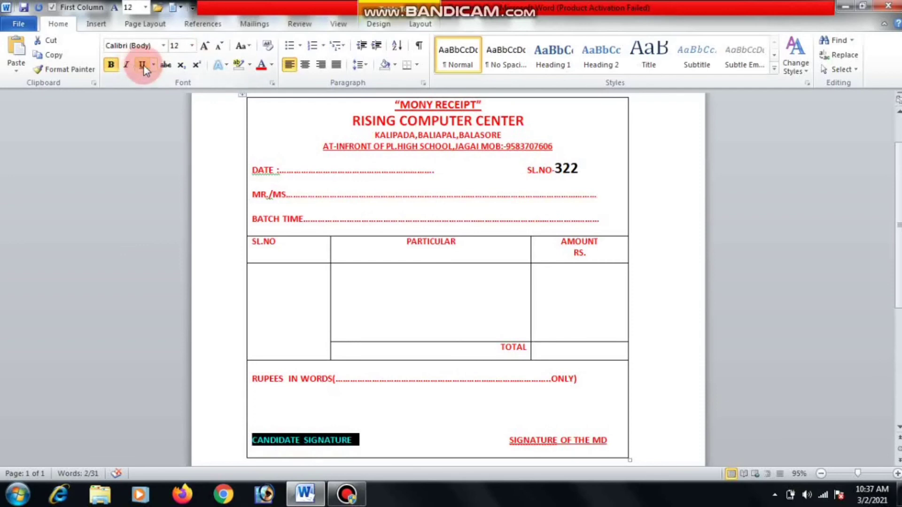
left_click(453, 398)
left_click(535, 383)
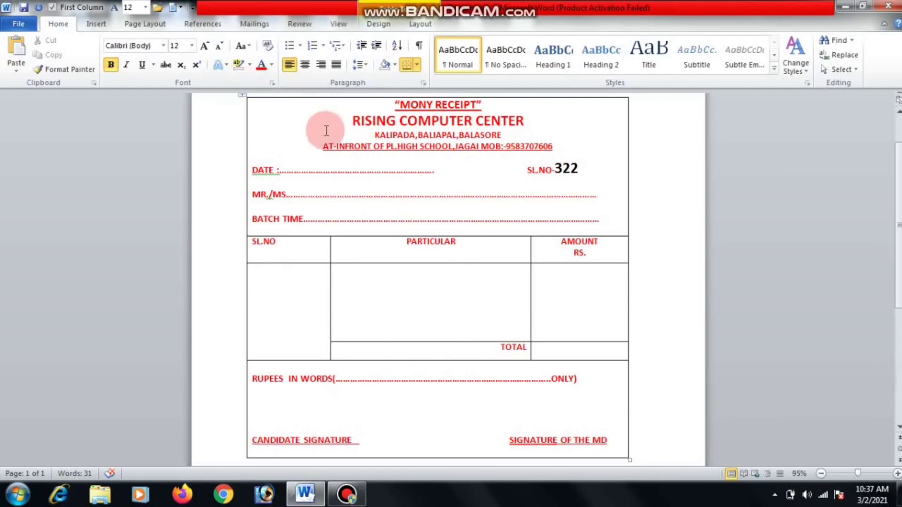
Apply solid red 1½ pt borders to every cell of the receipt table through Borders and Shading.
left_click(417, 65)
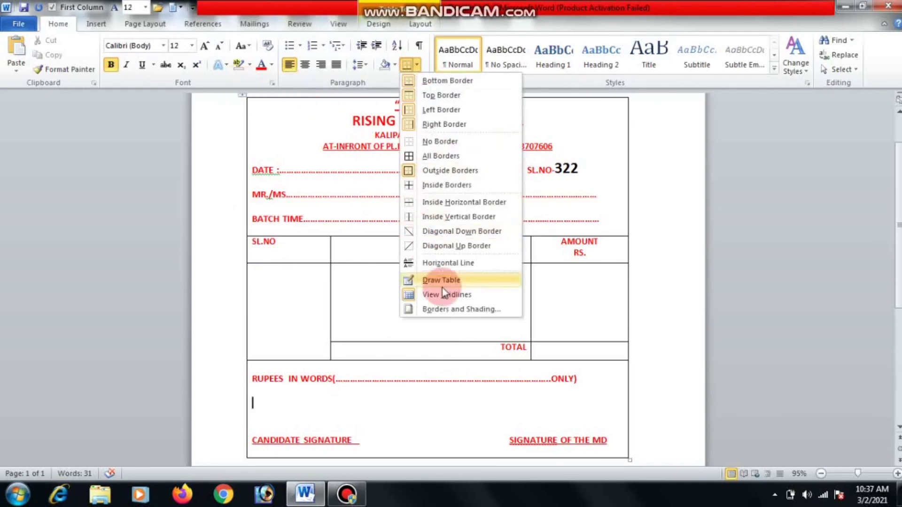
left_click(454, 312)
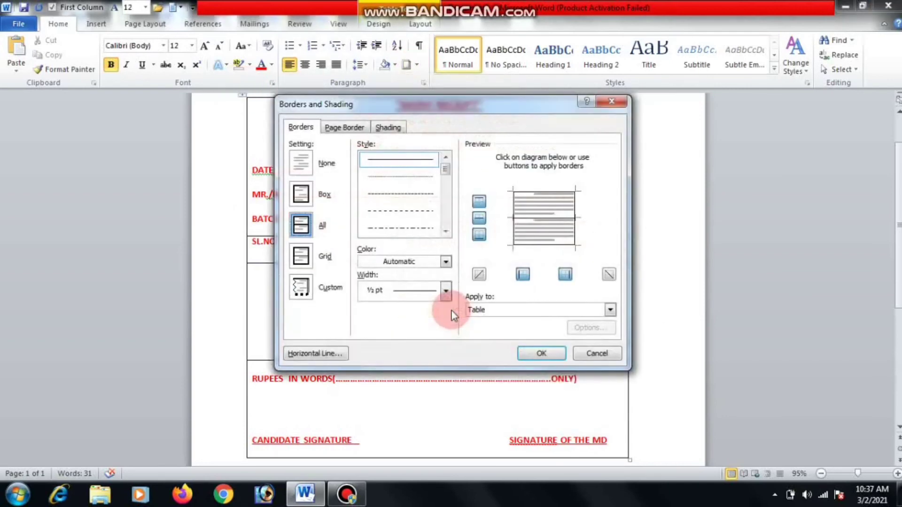
left_click(438, 161)
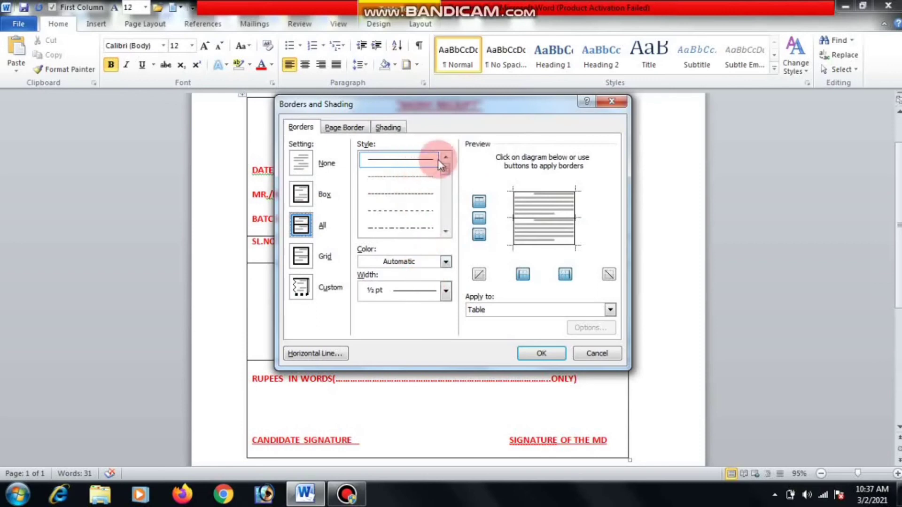
left_click(445, 234)
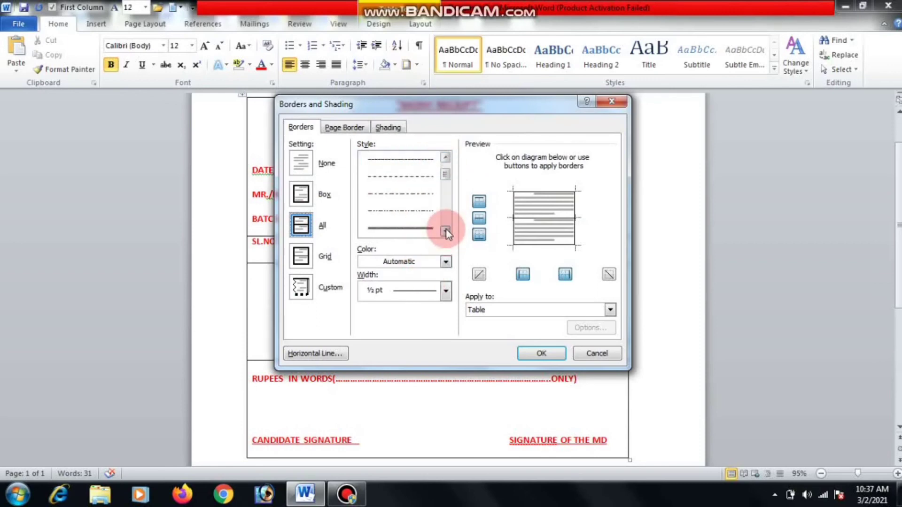
left_click(445, 158)
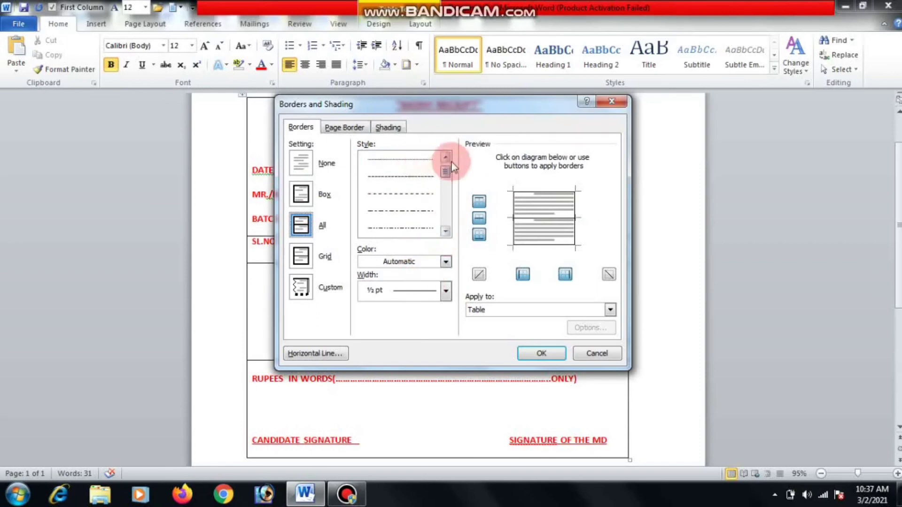
left_click(445, 157)
left_click(402, 162)
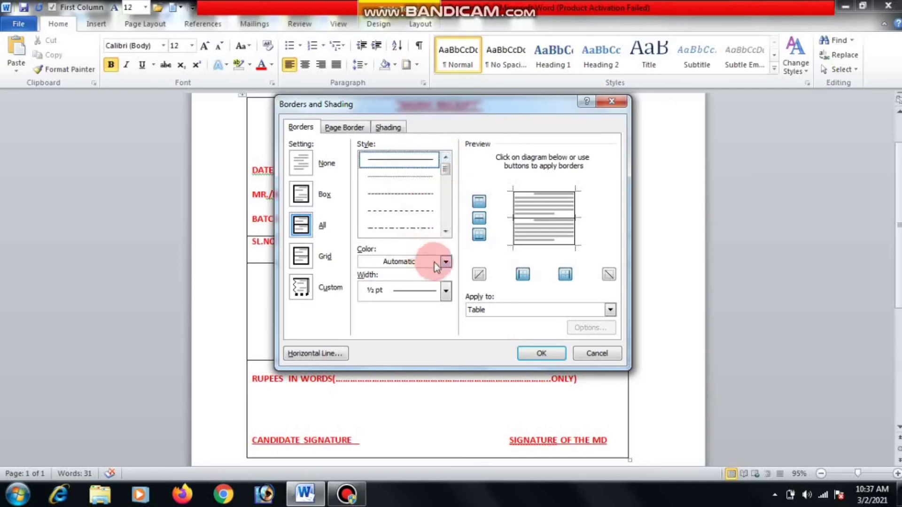
left_click(446, 291)
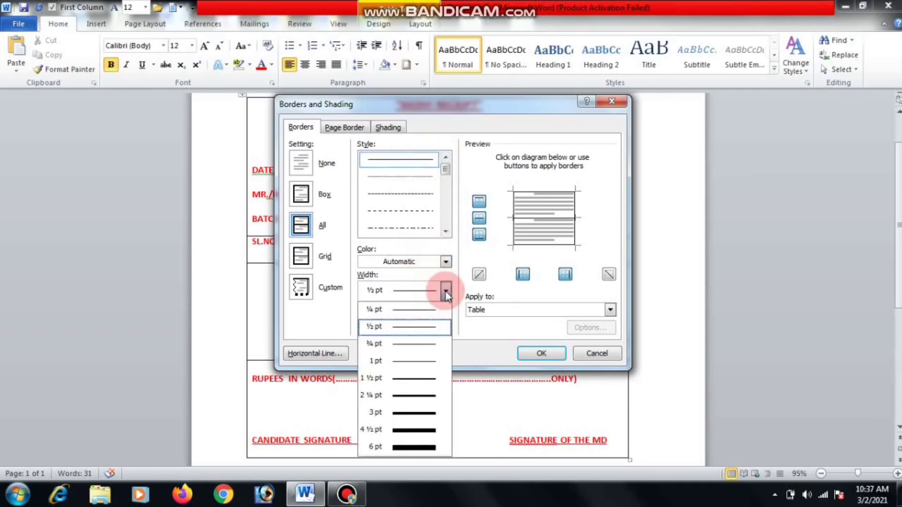
left_click(428, 383)
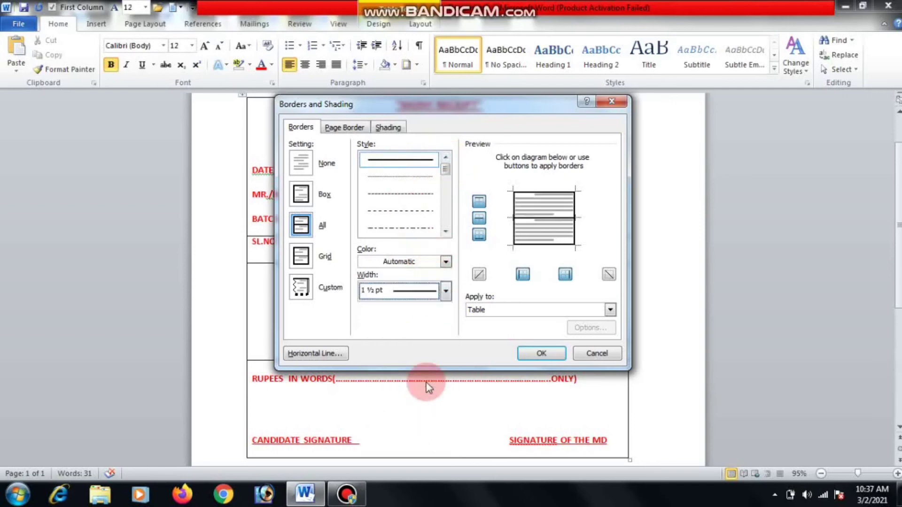
left_click(446, 262)
left_click(376, 372)
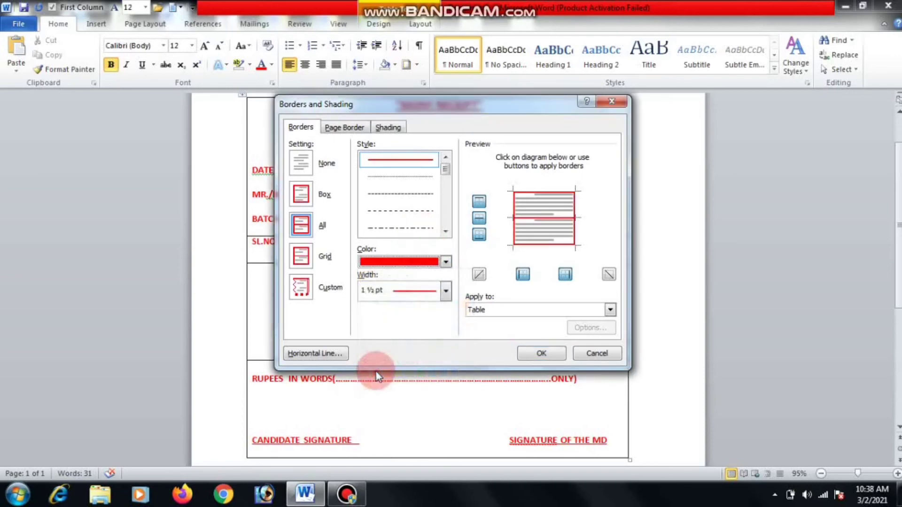
left_click(541, 353)
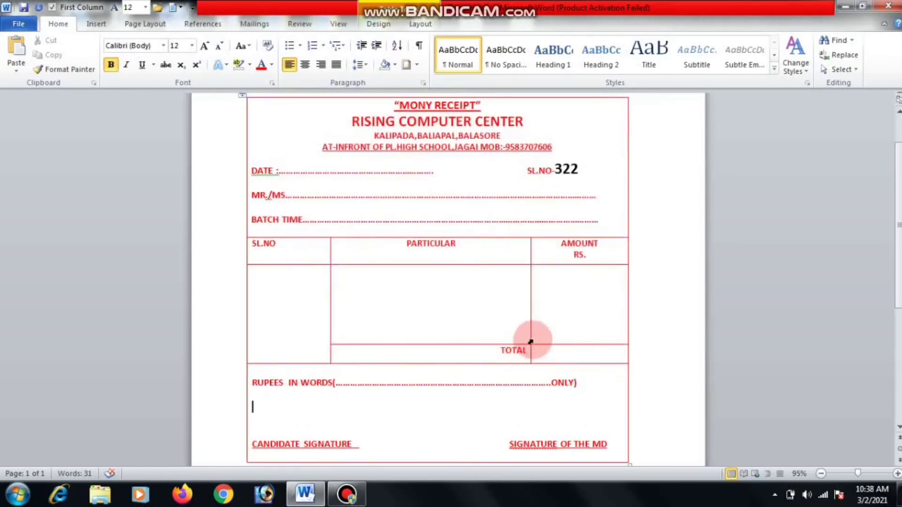
Thicken the table's red borders to 4½ pt.
left_click(417, 66)
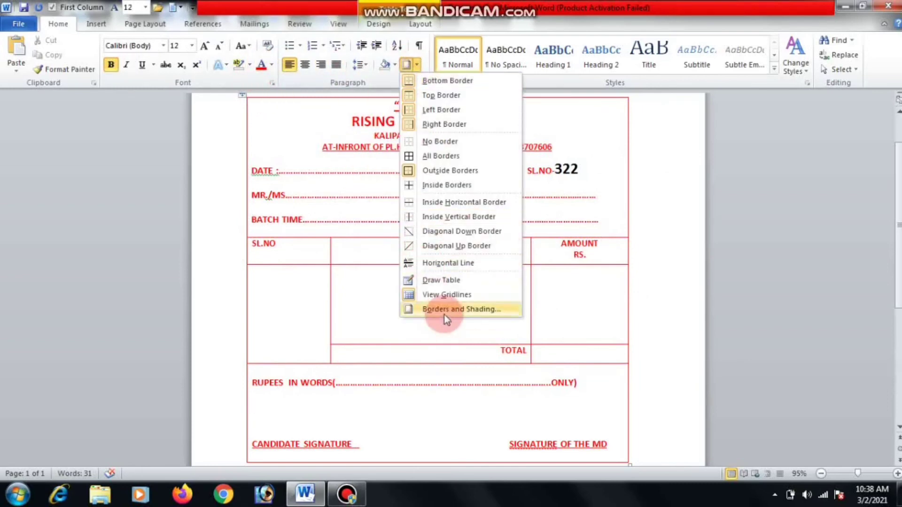
left_click(444, 311)
left_click(445, 291)
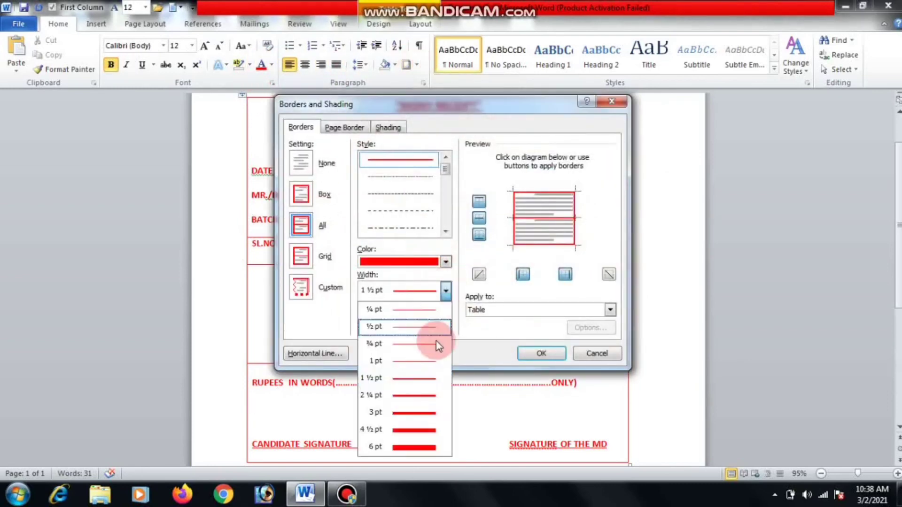
left_click(429, 428)
left_click(538, 355)
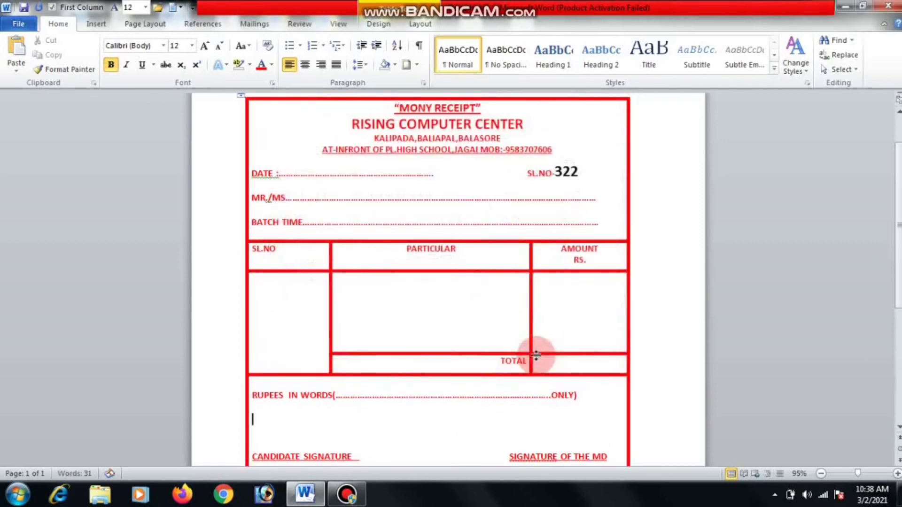
Reduce the table's red borders to 2¼ pt and zoom in on the receipt.
left_click(418, 65)
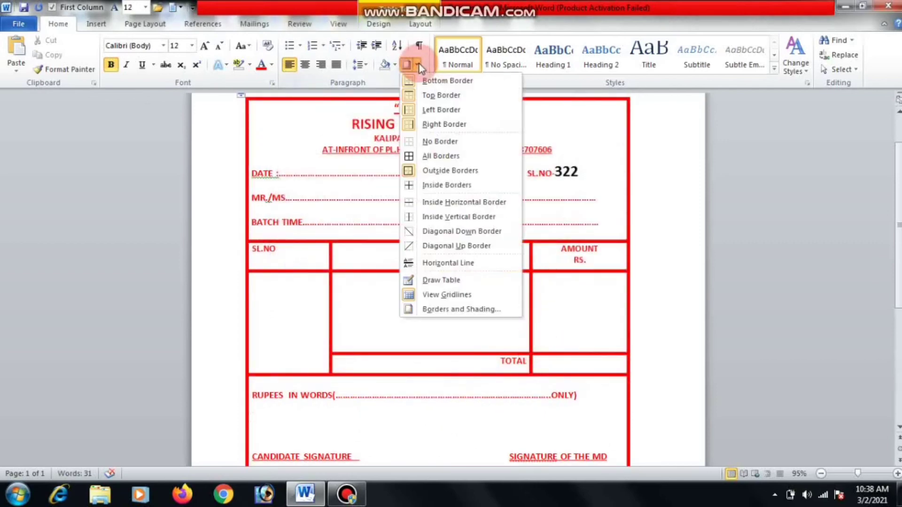
left_click(443, 309)
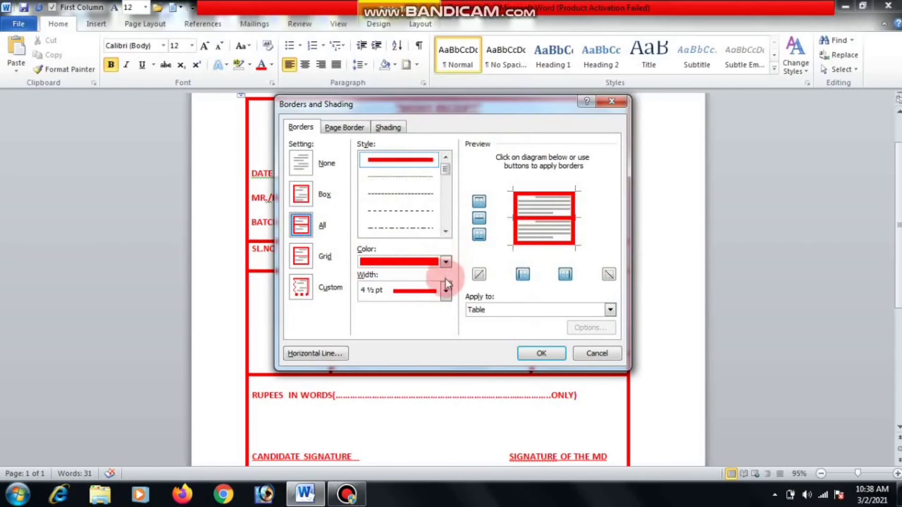
left_click(446, 291)
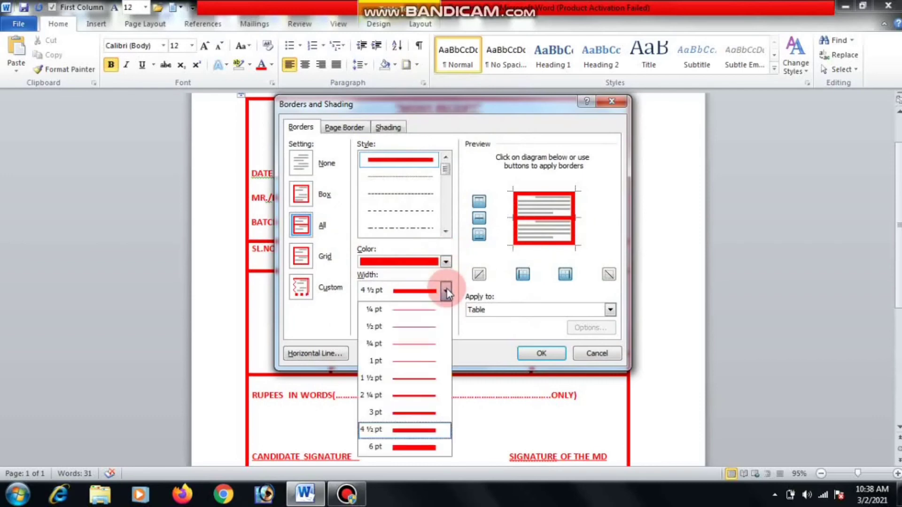
left_click(430, 396)
left_click(542, 354)
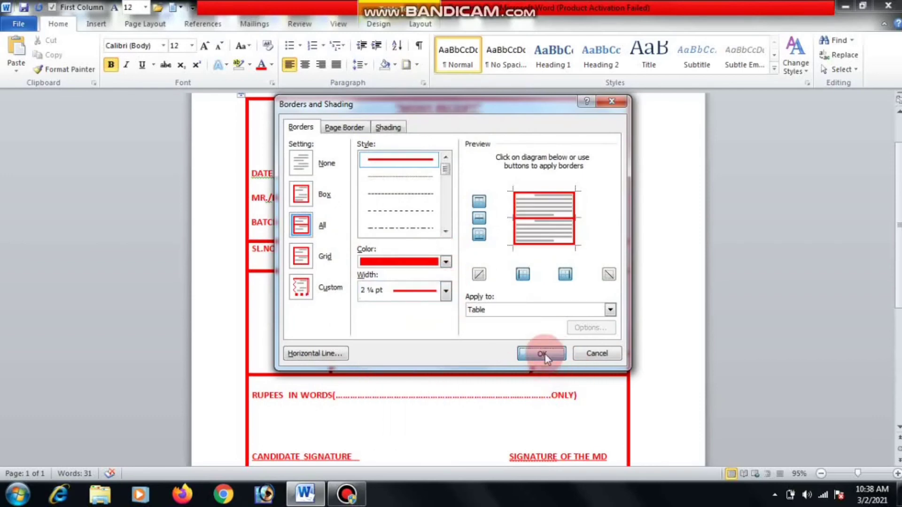
left_click(595, 334)
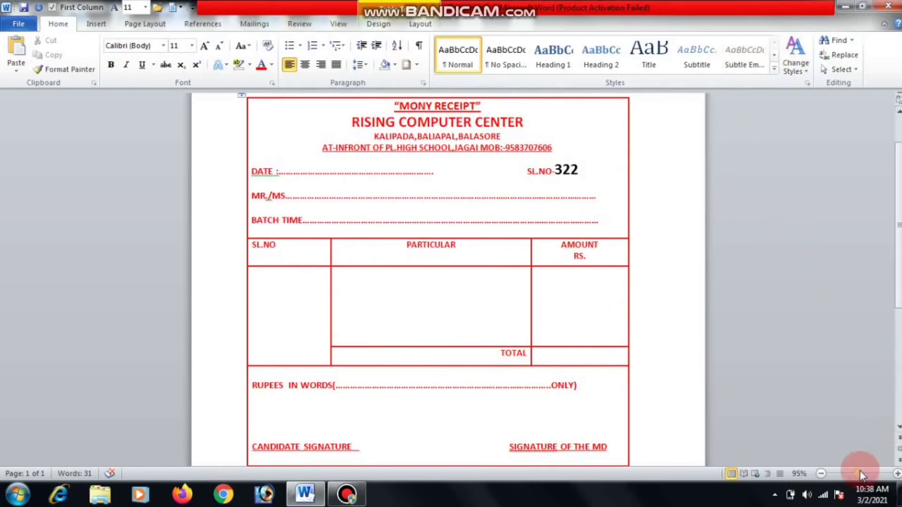
left_click_drag(858, 473, 865, 474)
scroll(888, 211, "down", 3)
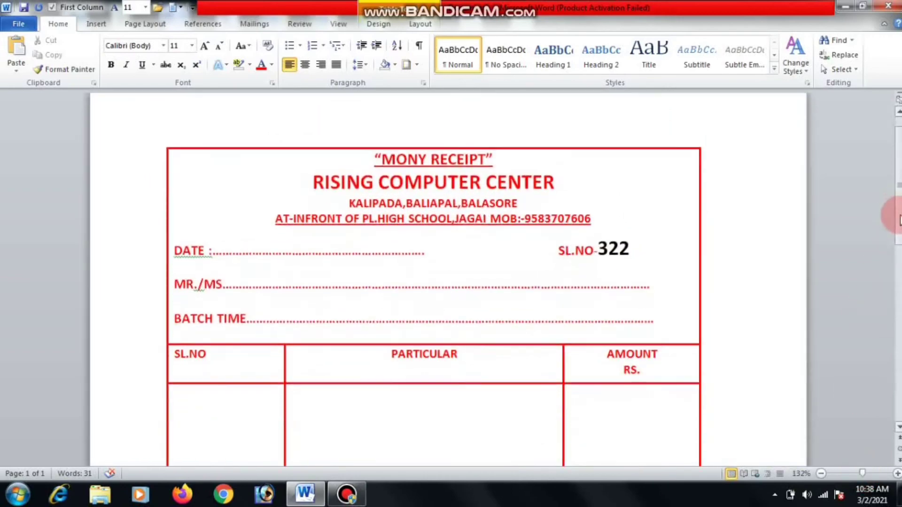